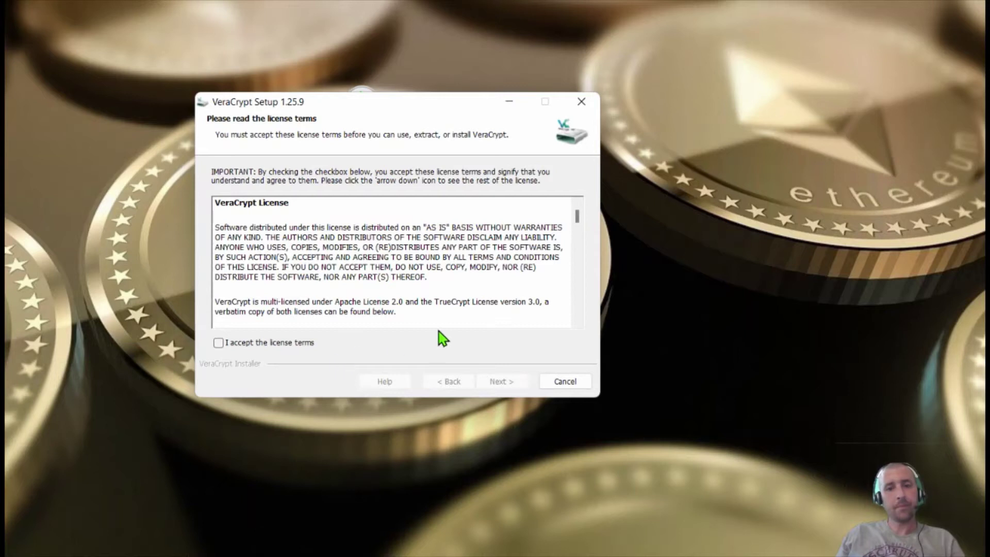
# Accept the license, keep Repair/Reinstall, add a desktop icon and drop the Start menu entry
pyautogui.click(247, 342)
pyautogui.click(506, 384)
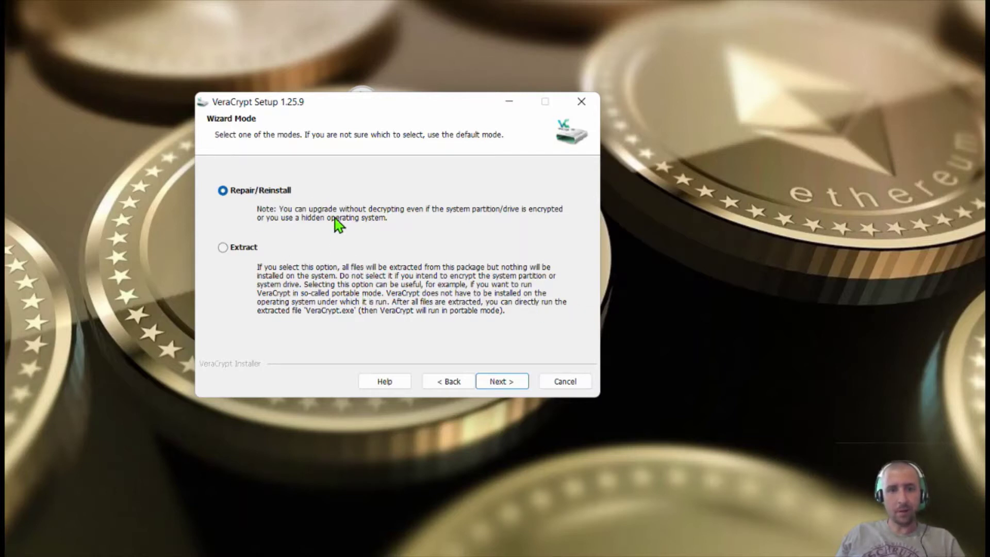
pyautogui.click(491, 383)
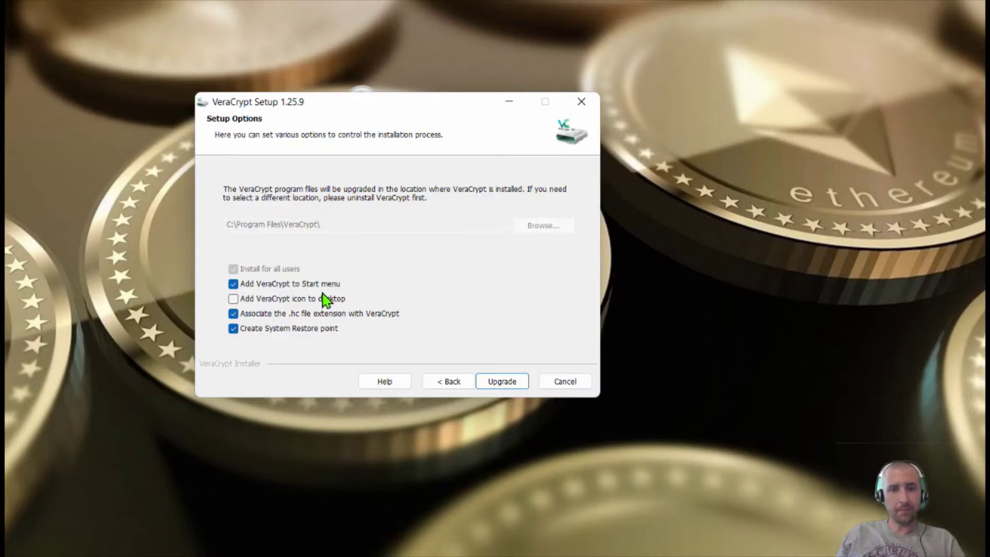
pyautogui.click(234, 299)
pyautogui.click(233, 284)
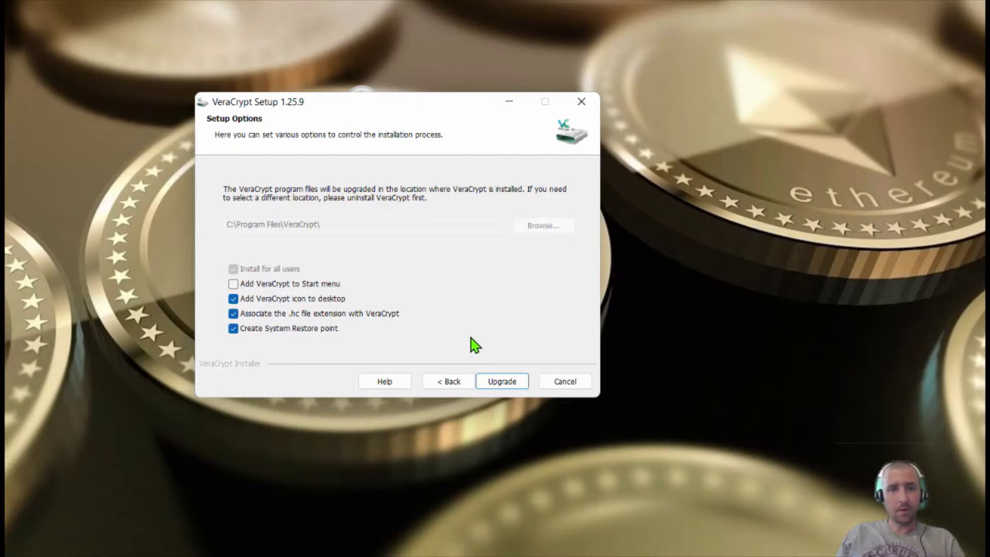
# Install the VeraCrypt 1.25.9 upgrade and finish setup, leaving Windows Fast Startup enabled
pyautogui.click(500, 385)
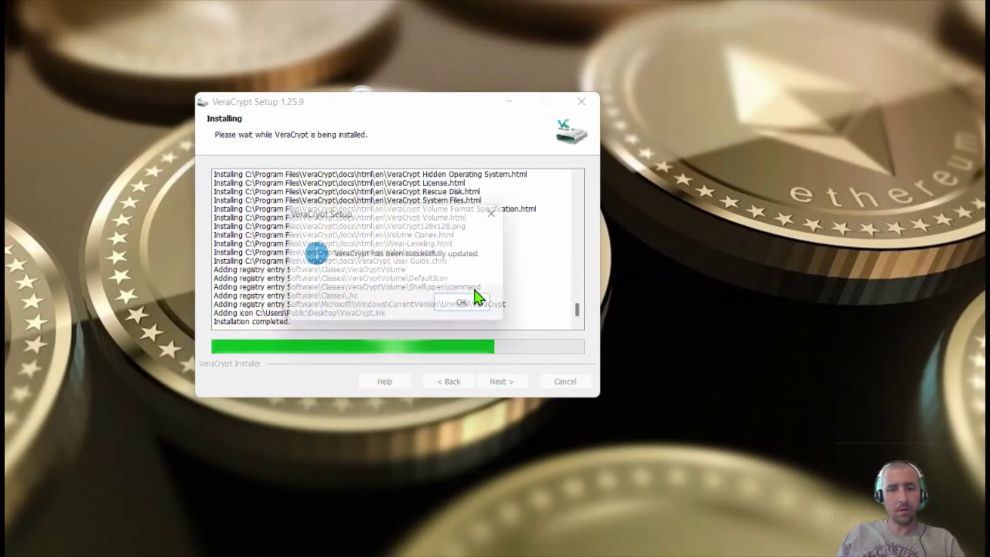
pyautogui.click(474, 305)
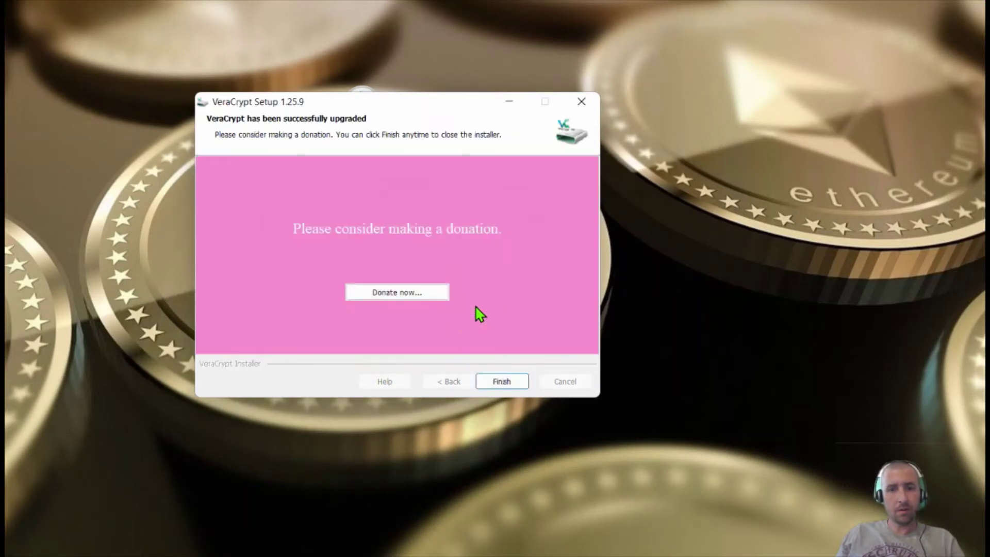
pyautogui.click(503, 383)
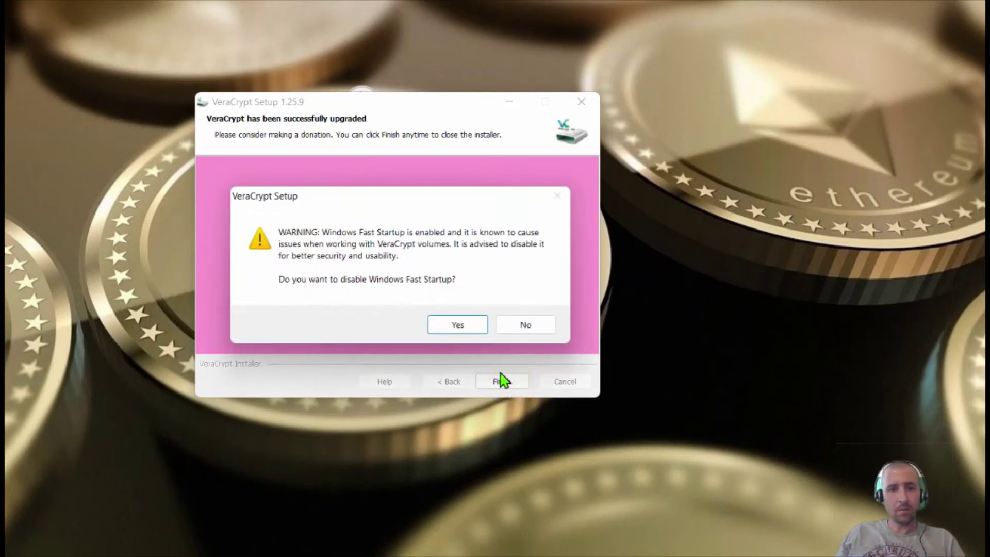
pyautogui.click(529, 329)
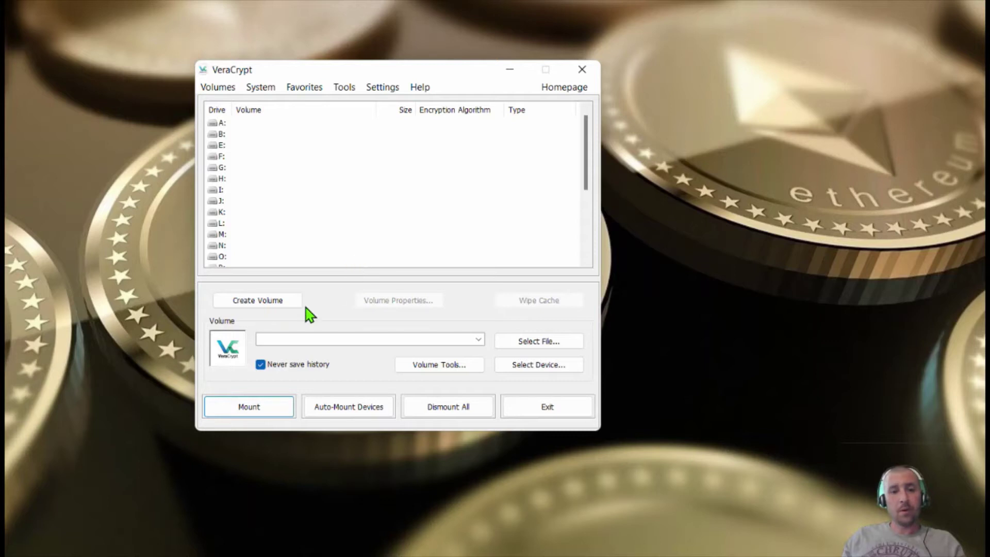
# Begin creating a standard VeraCrypt volume on a non-system partition
pyautogui.click(258, 303)
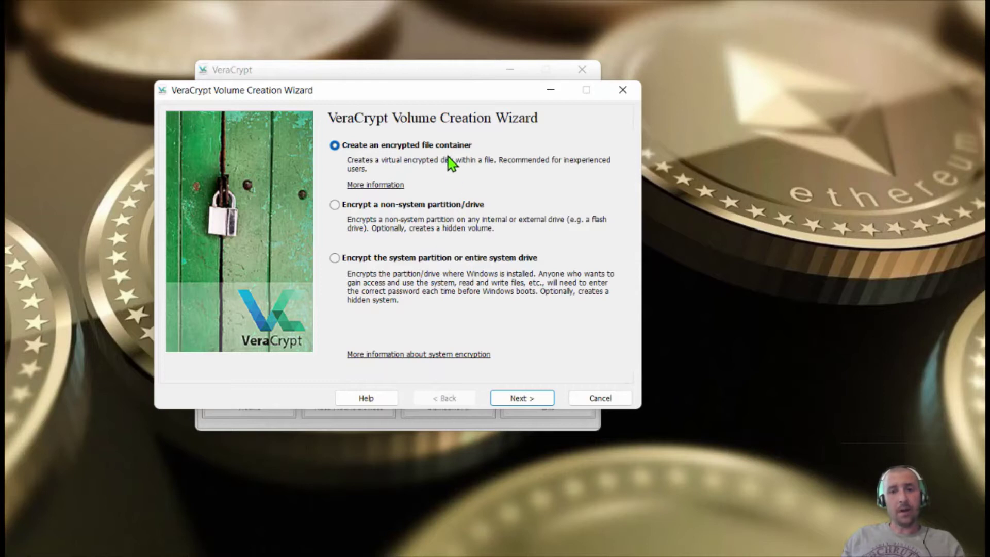
pyautogui.click(368, 205)
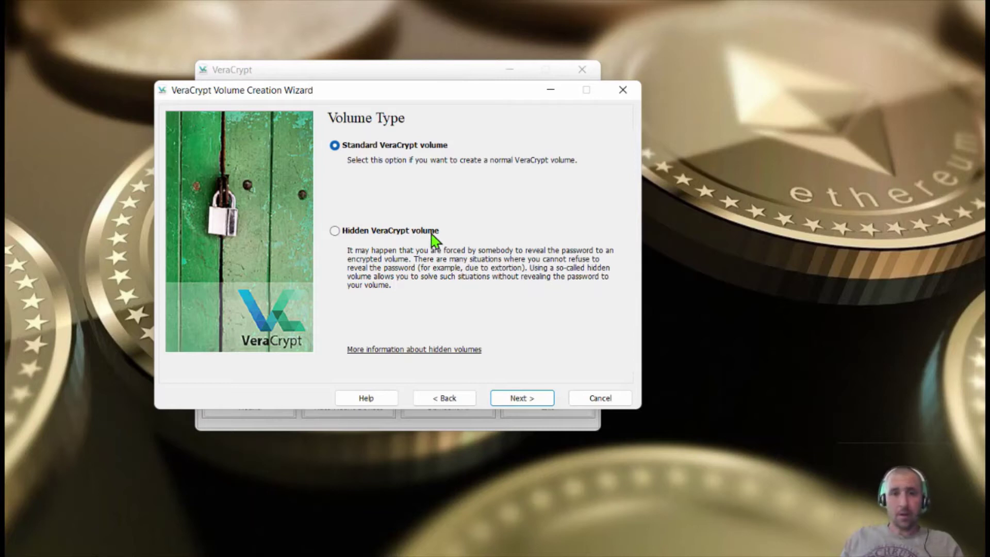
pyautogui.click(533, 400)
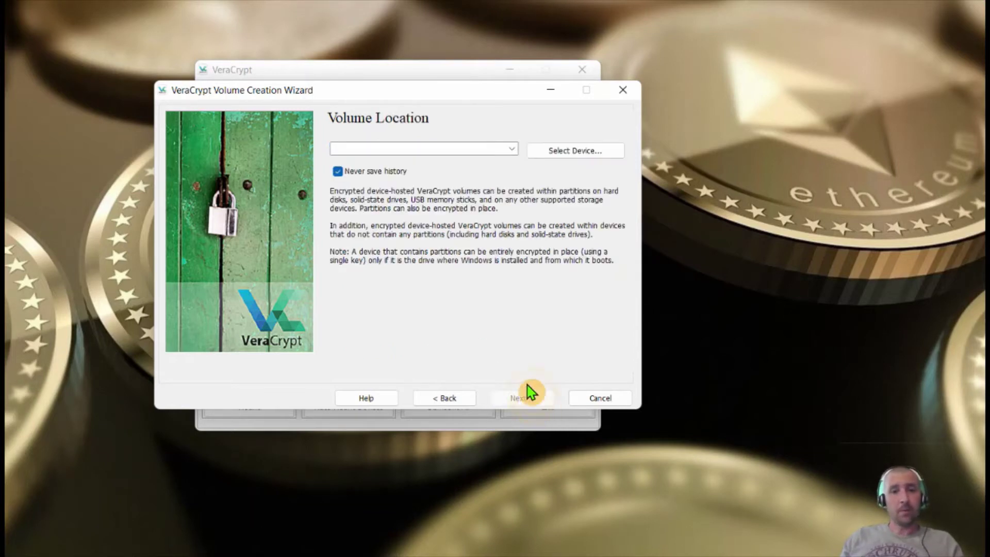
# Select the 14.5 GB WALLET partition \Device\Harddisk1\Partition1 as the volume location
pyautogui.click(556, 150)
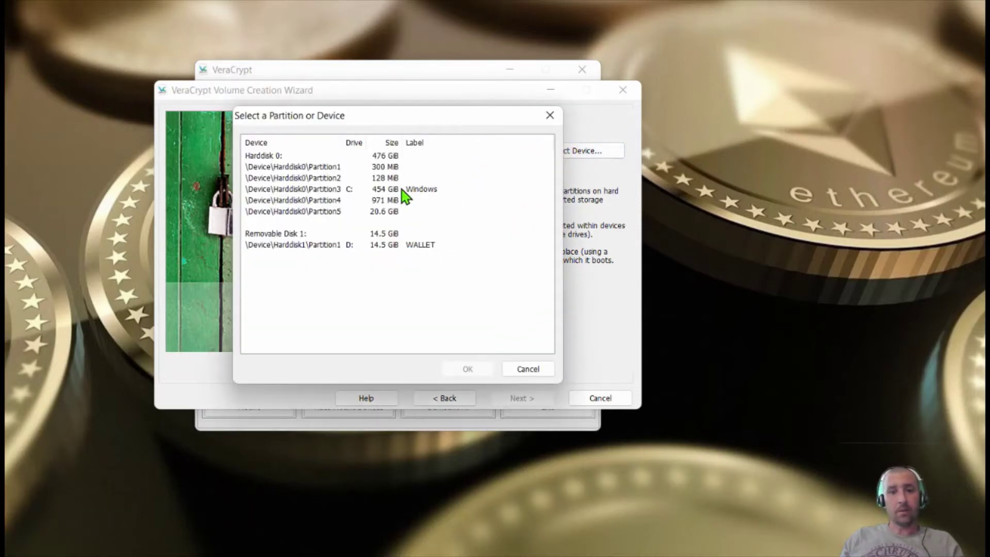
pyautogui.click(380, 246)
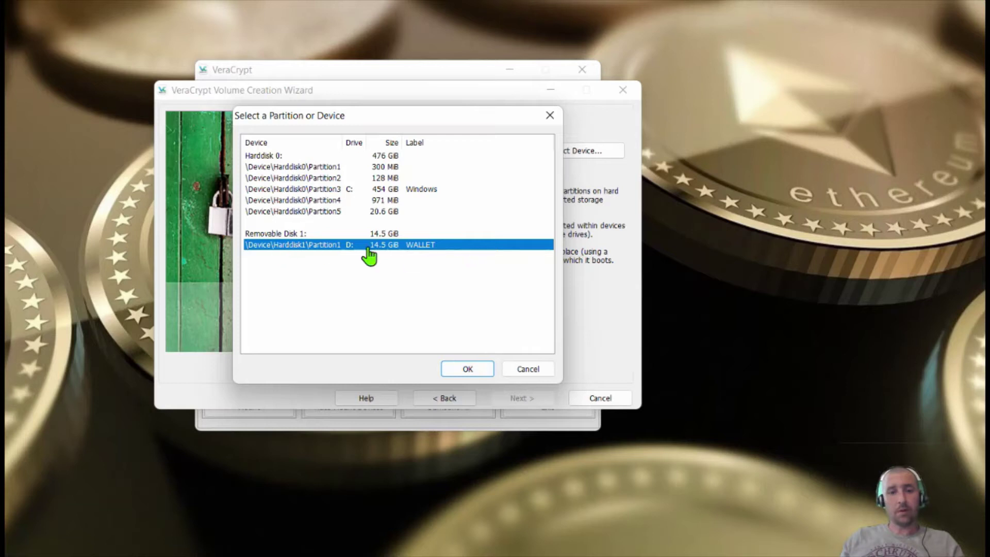
pyautogui.click(468, 370)
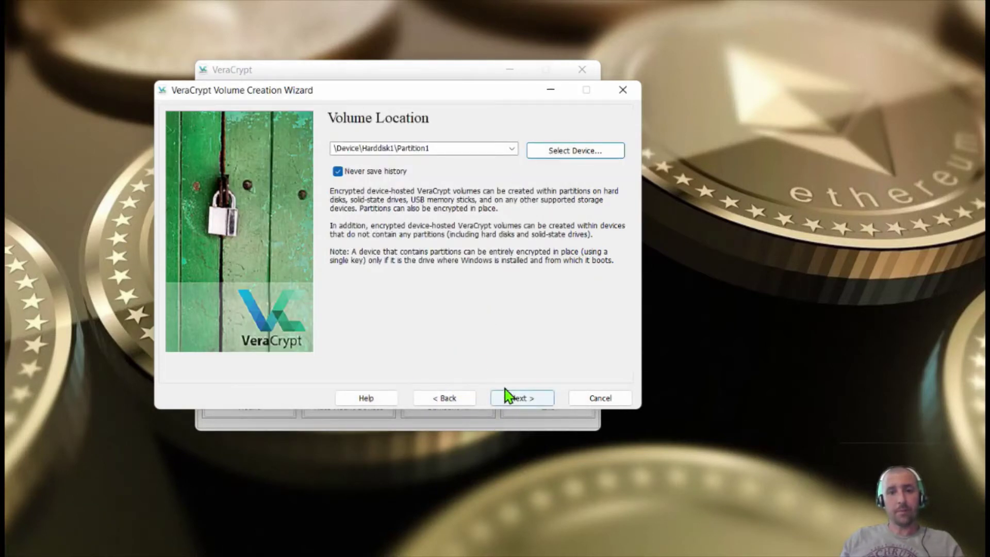
# Choose create-and-format mode and keep AES with SHA-512 as the encryption settings
pyautogui.click(515, 399)
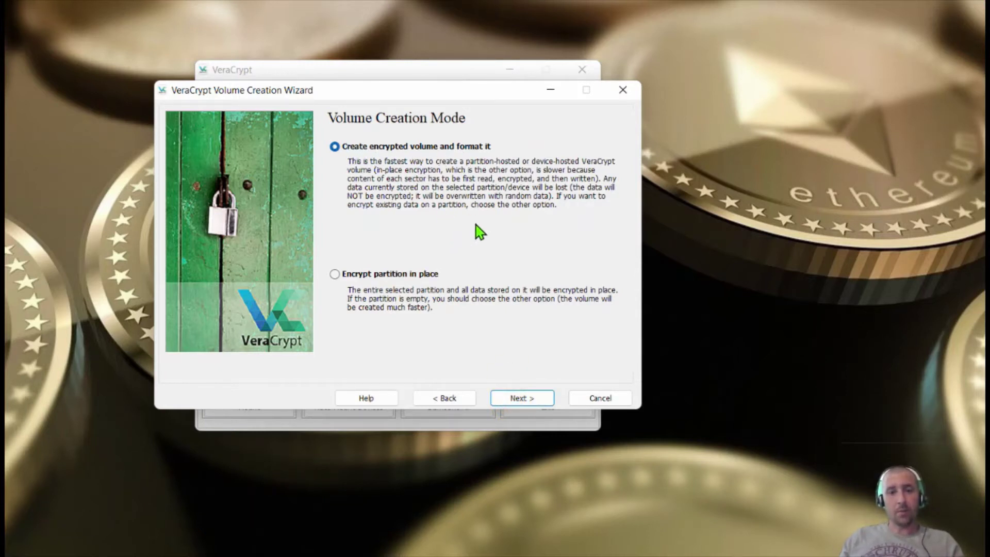
pyautogui.click(520, 400)
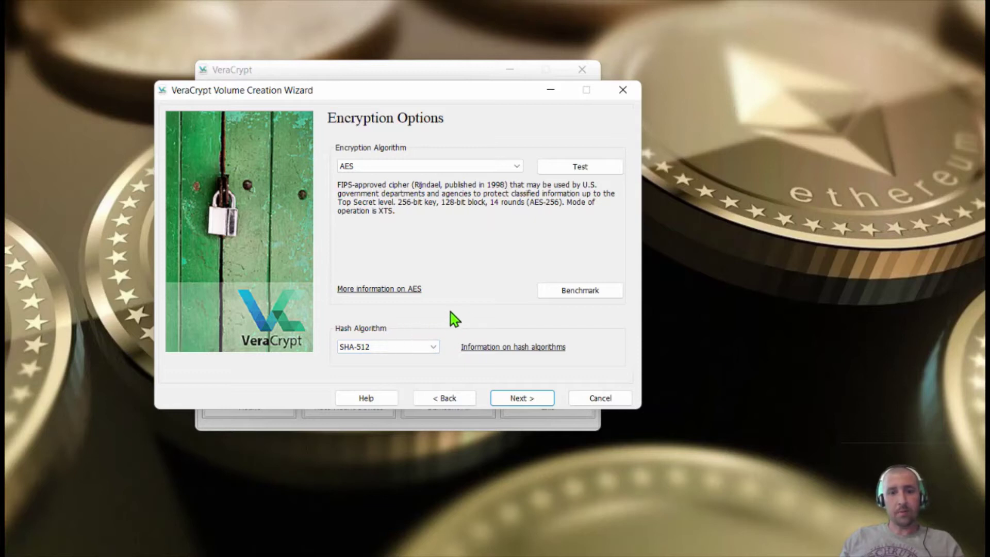
pyautogui.click(447, 167)
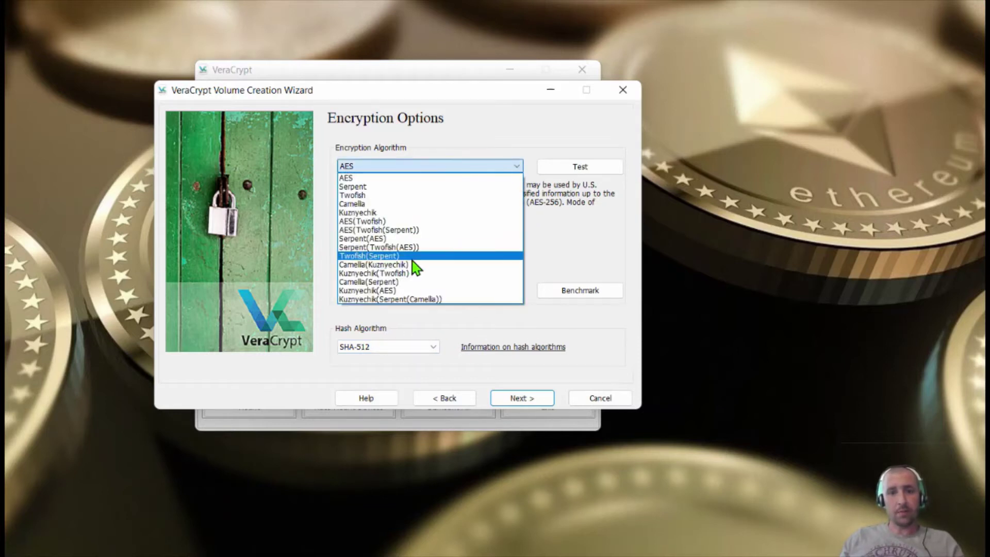
pyautogui.click(404, 177)
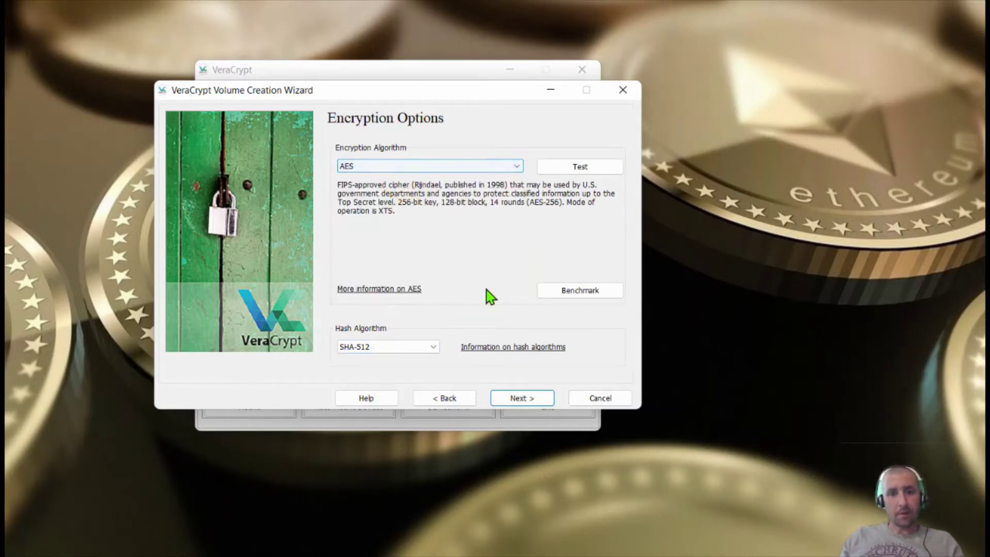
pyautogui.click(521, 398)
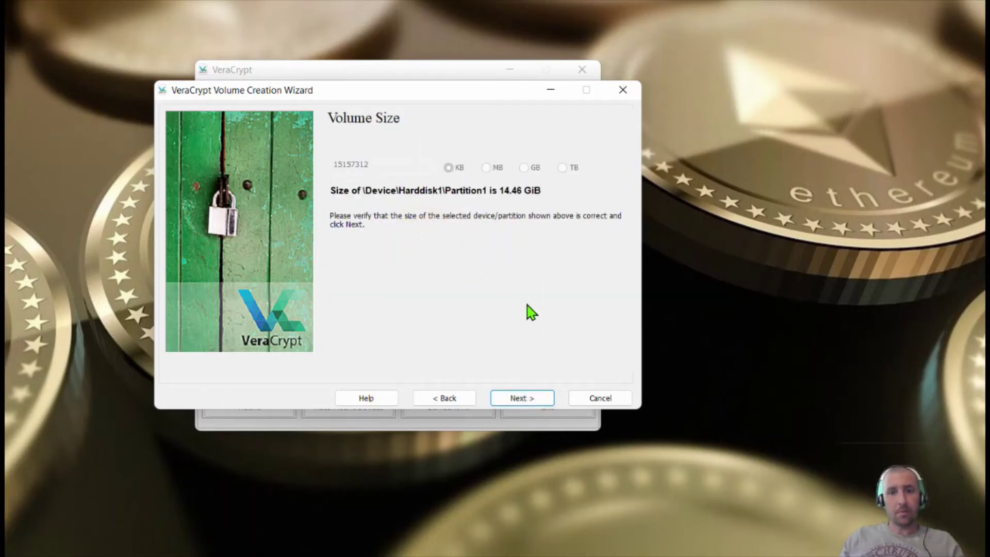
# Accept the 14.46 GiB size, set a short volume password, and allow files over 4 GB
pyautogui.click(516, 405)
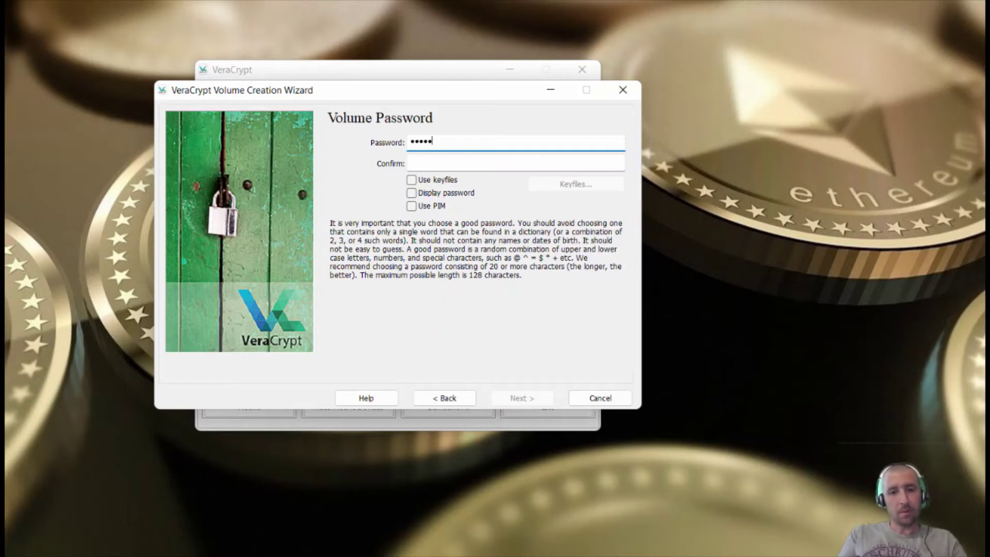
pyautogui.click(527, 160)
pyautogui.write('1234')
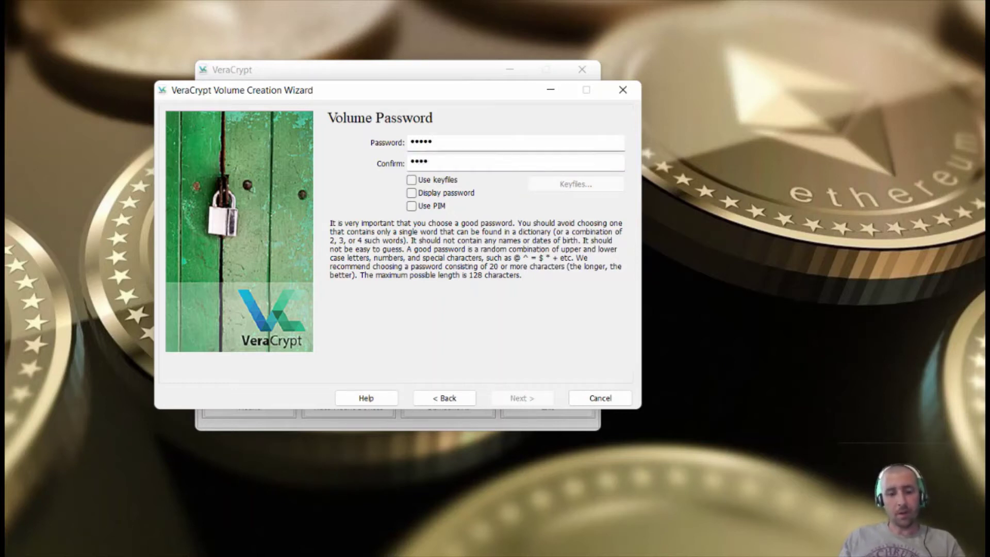
pyautogui.write('5')
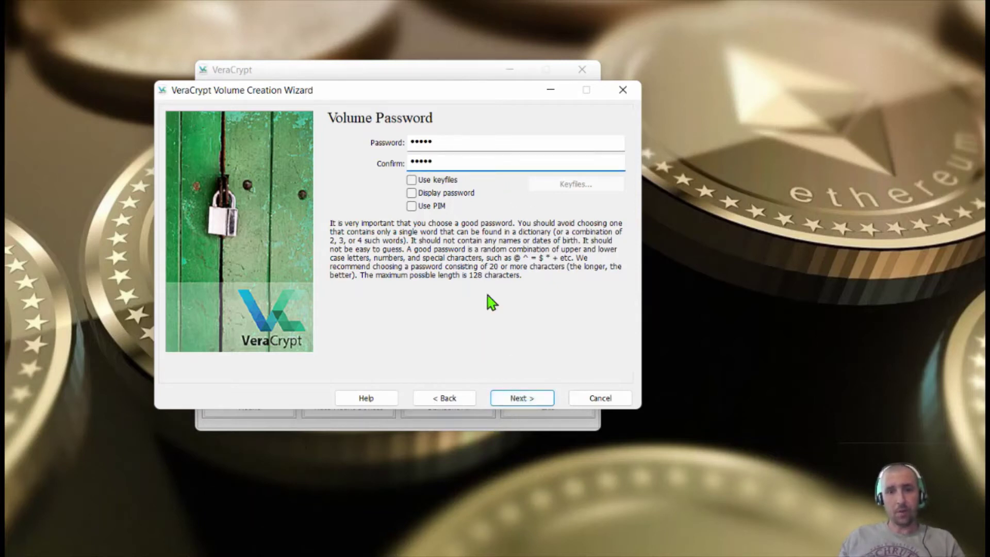
pyautogui.click(521, 400)
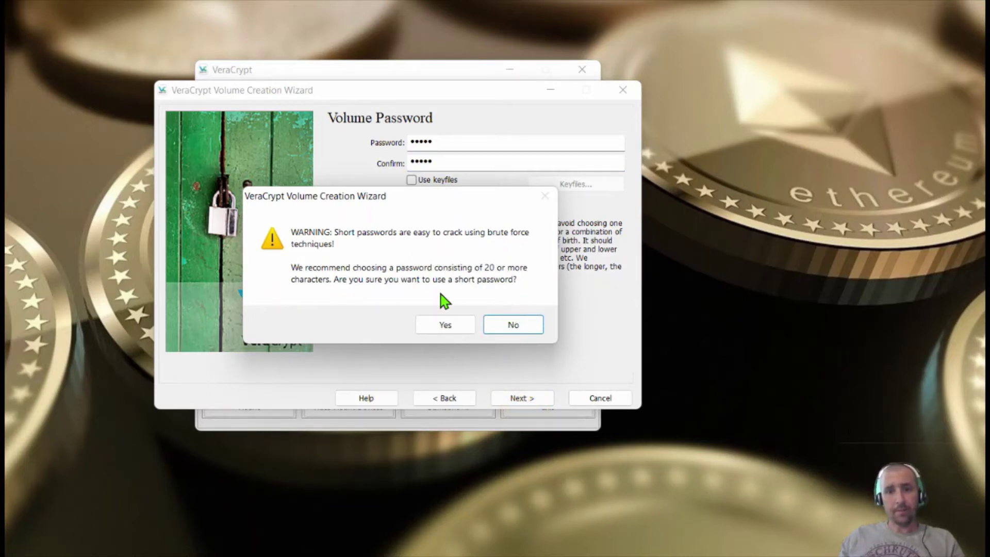
pyautogui.click(451, 325)
pyautogui.click(336, 145)
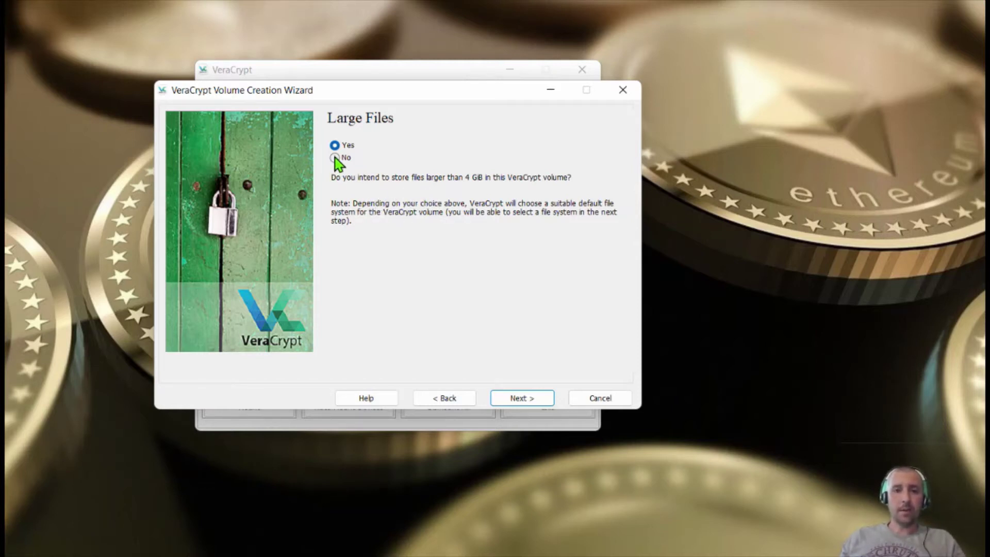
# Start a full exFAT format of the WALLET partition, agreeing to disable Fast Startup and erase it
pyautogui.click(524, 402)
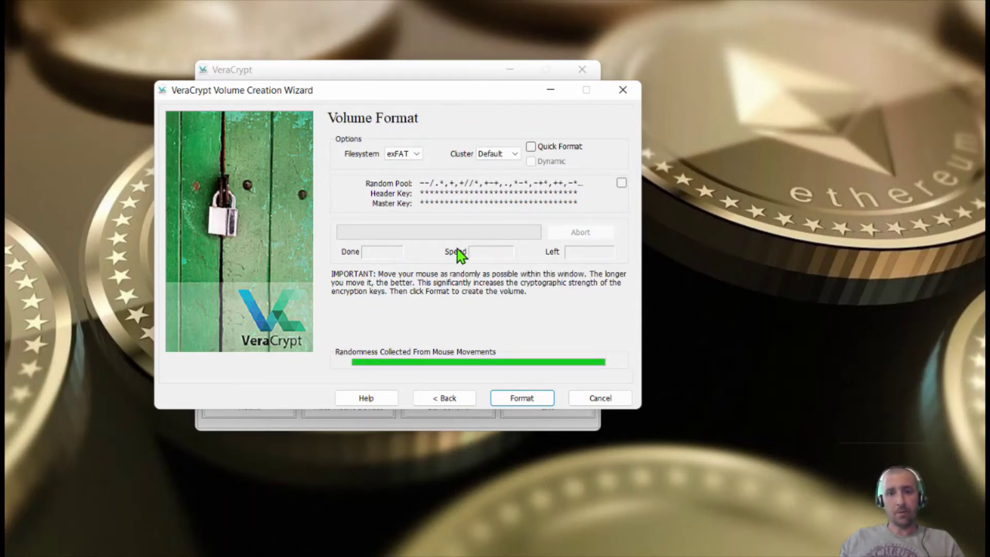
pyautogui.click(531, 401)
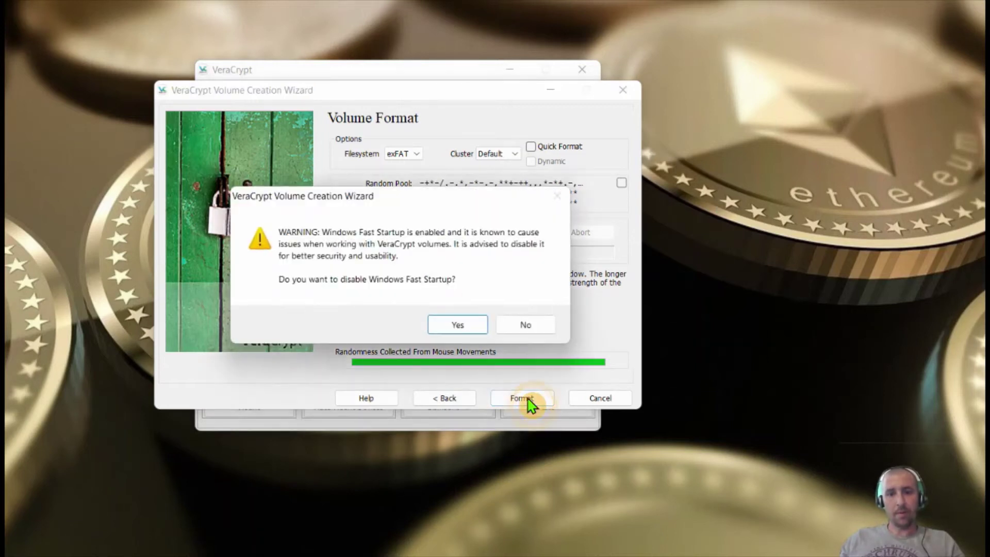
pyautogui.click(456, 323)
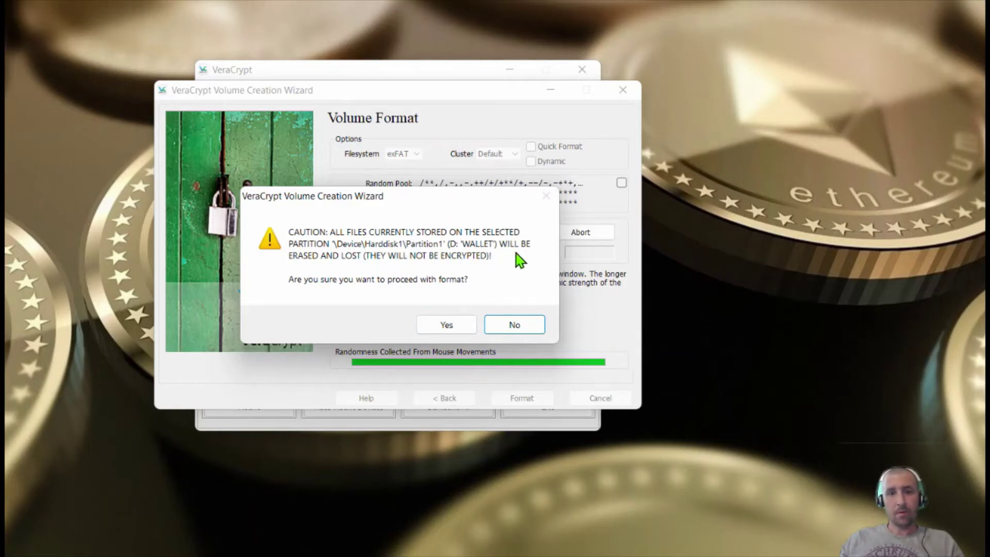
pyautogui.click(448, 325)
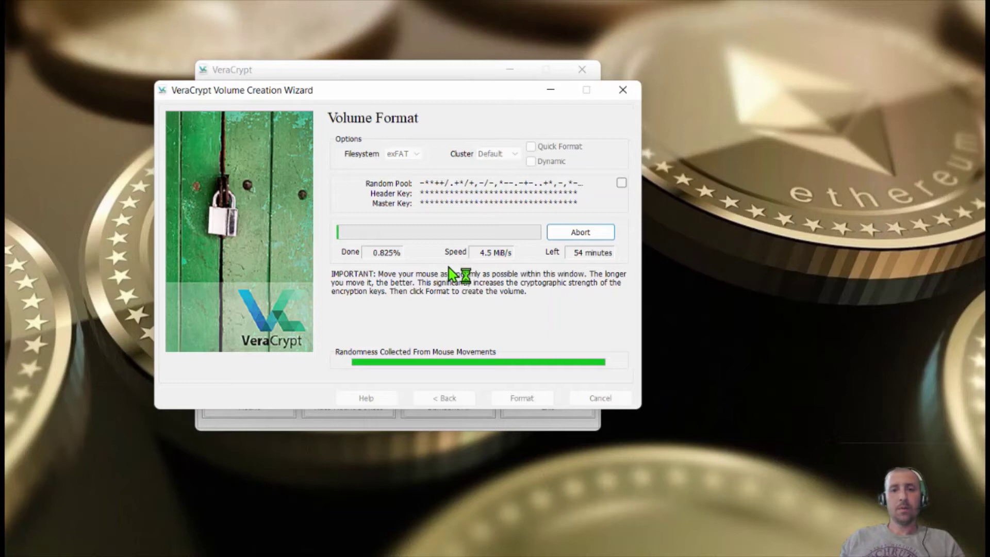
# Abort the slow full format and redo it as a Quick Format, confirming the erase
pyautogui.click(583, 235)
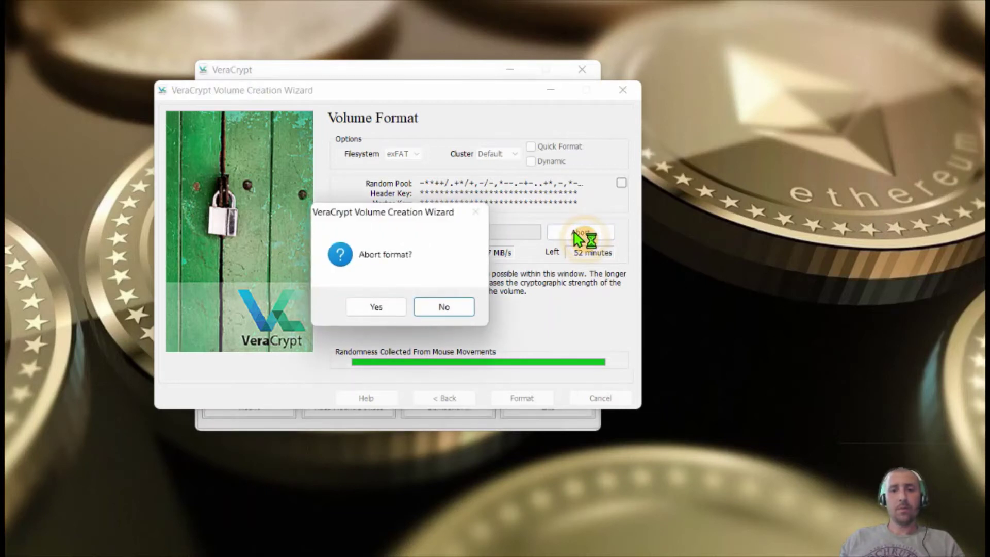
pyautogui.click(385, 308)
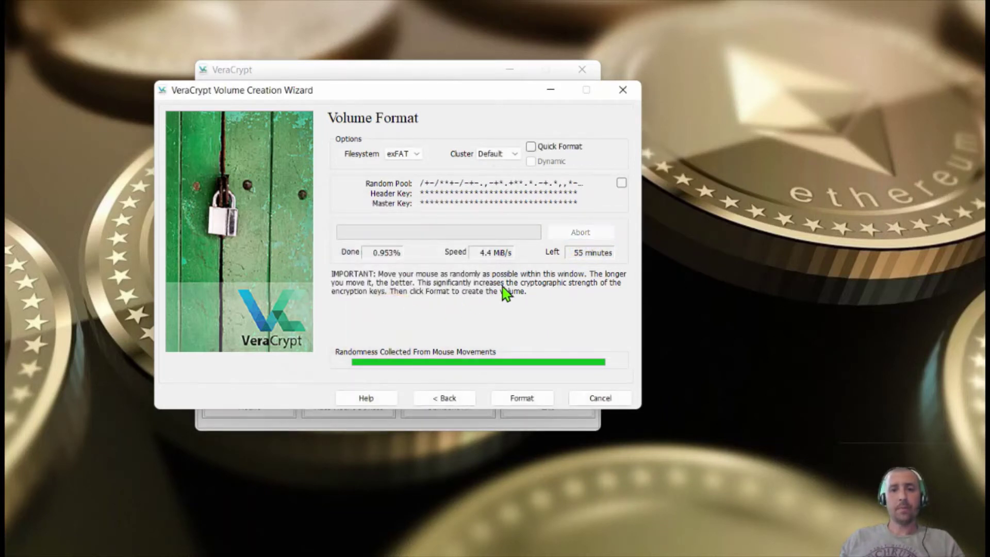
pyautogui.click(531, 146)
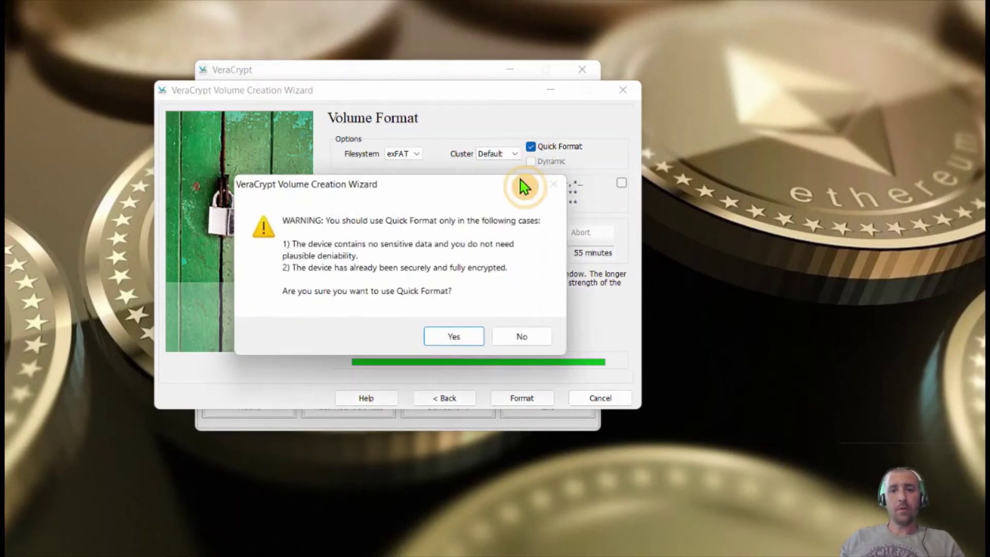
pyautogui.click(454, 337)
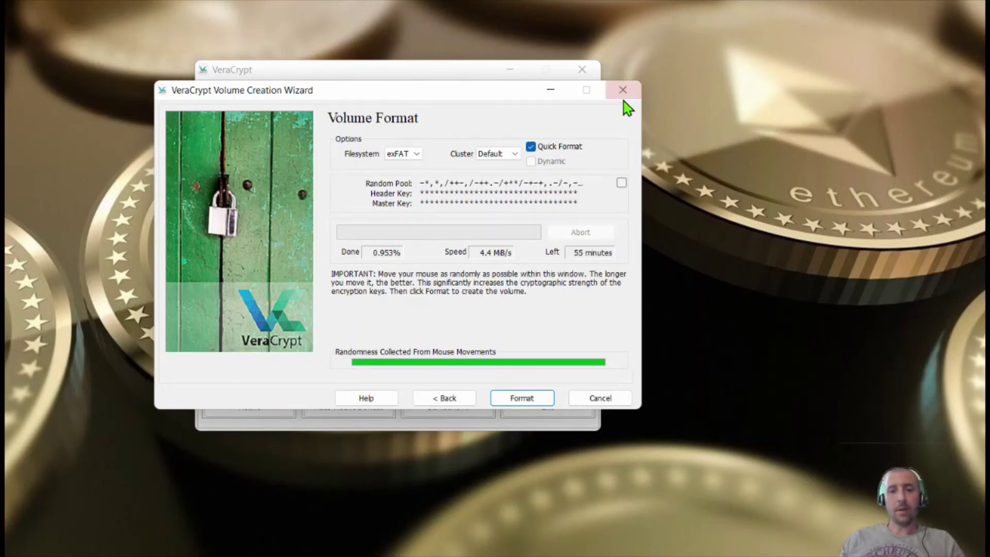
pyautogui.click(521, 398)
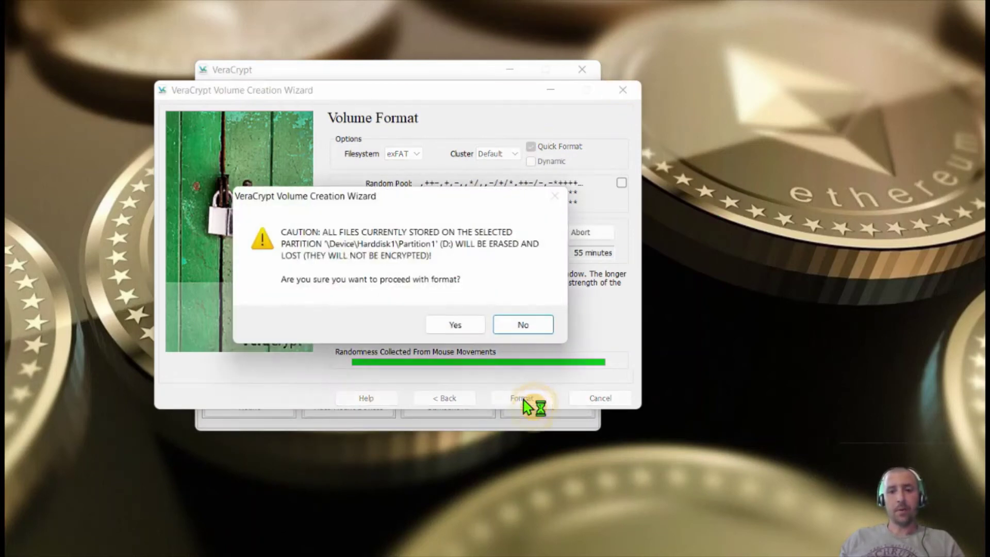
pyautogui.click(452, 324)
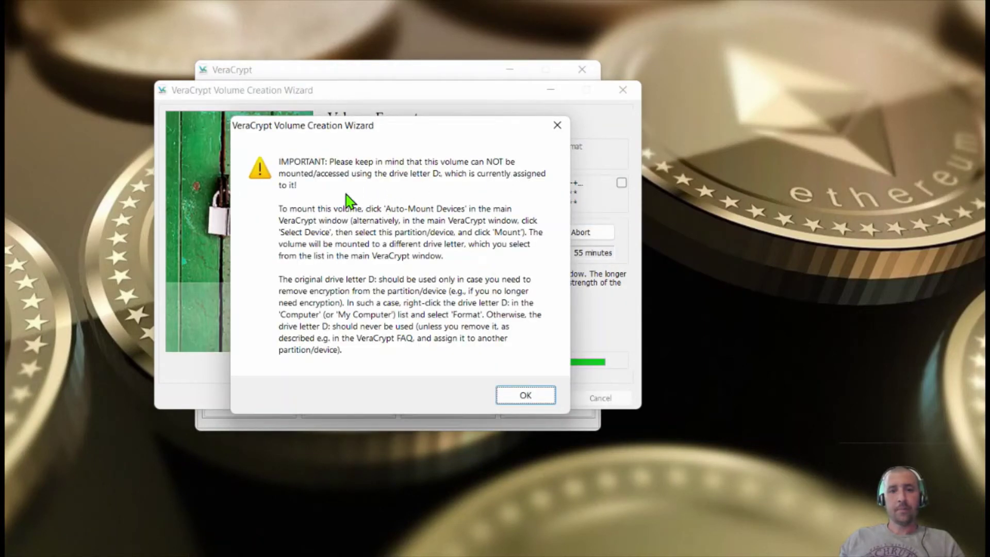
# Acknowledge the drive-letter and success notices, then close the volume creation wizard
pyautogui.click(523, 398)
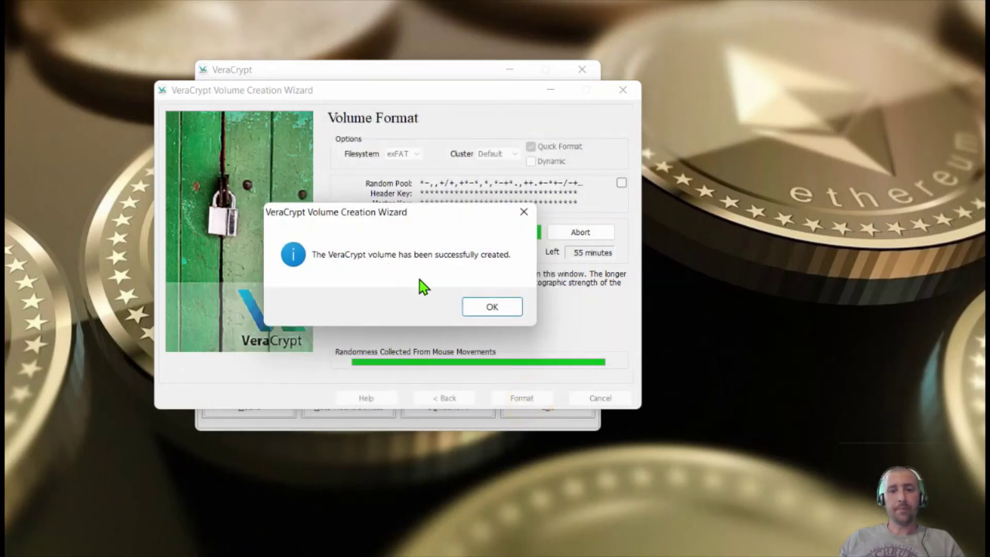
pyautogui.click(495, 308)
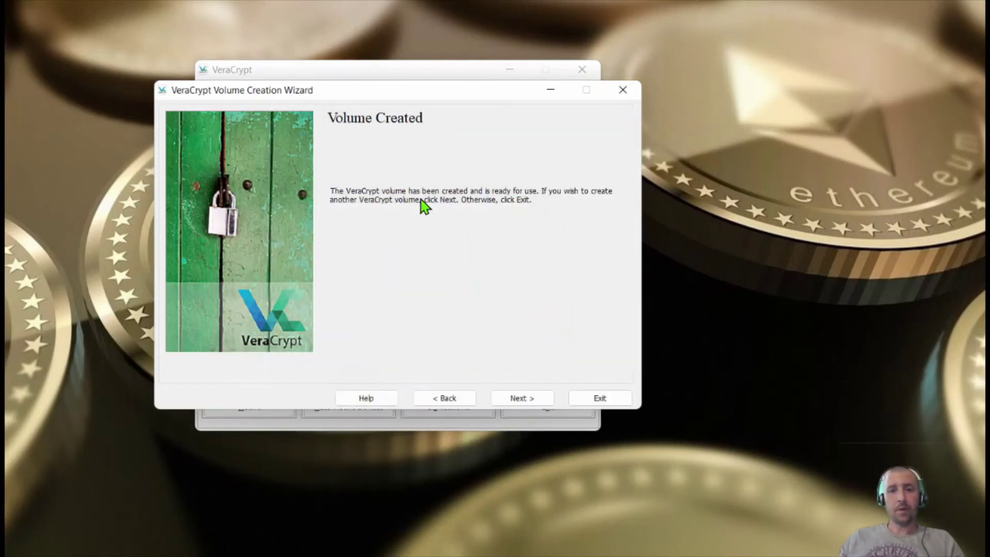
pyautogui.click(521, 400)
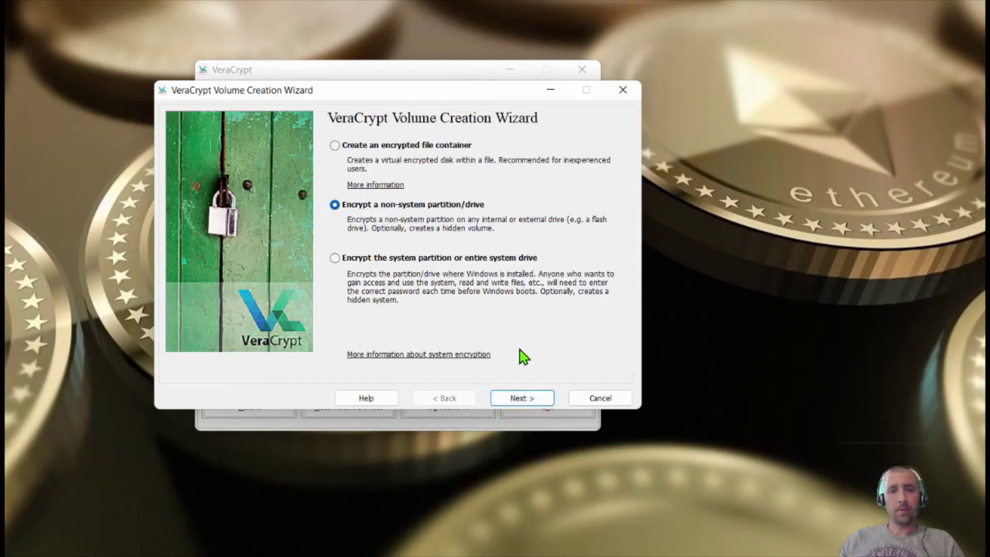
pyautogui.click(601, 399)
pyautogui.scroll(-4, 339, 187)
pyautogui.scroll(4, 338, 178)
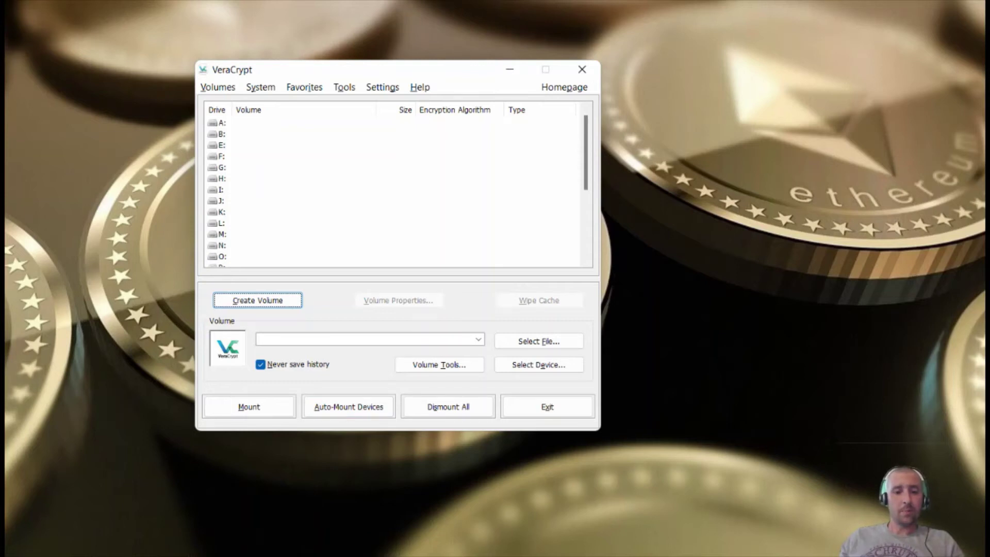
pyautogui.press('super+e')
pyautogui.scroll(-5, 155, 423)
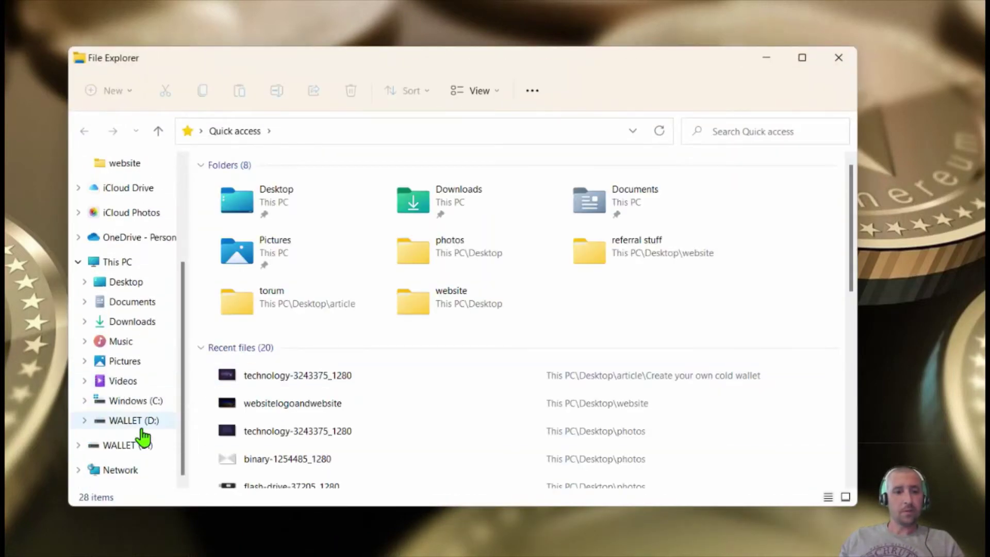
pyautogui.click(144, 421)
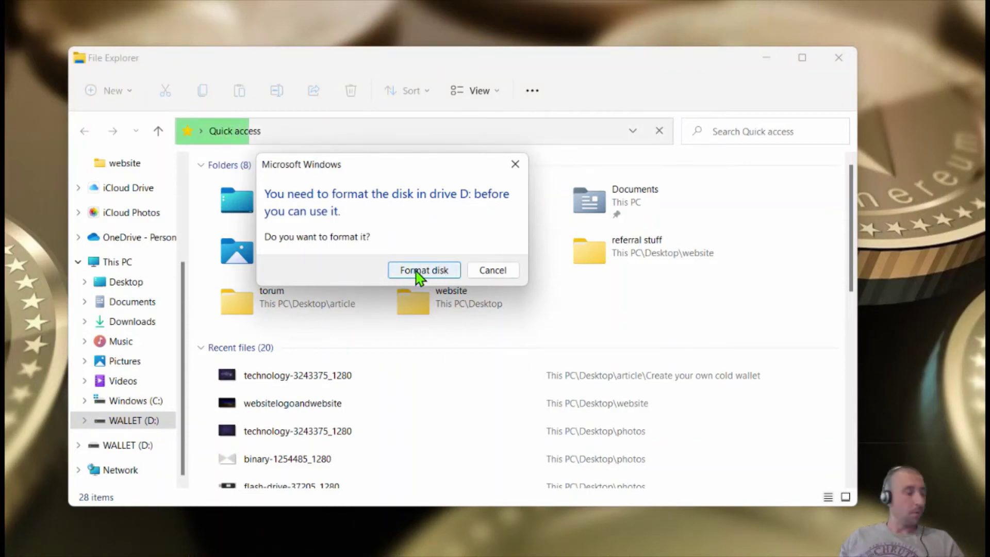
pyautogui.click(493, 270)
pyautogui.click(577, 281)
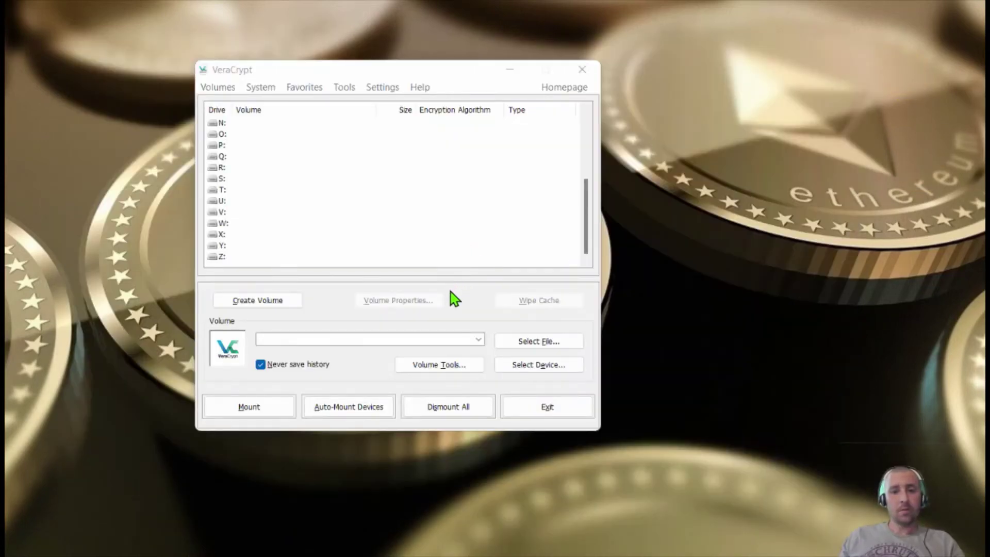
# Auto-mount the encrypted WALLET partition as drive E: using its volume password
pyautogui.click(352, 401)
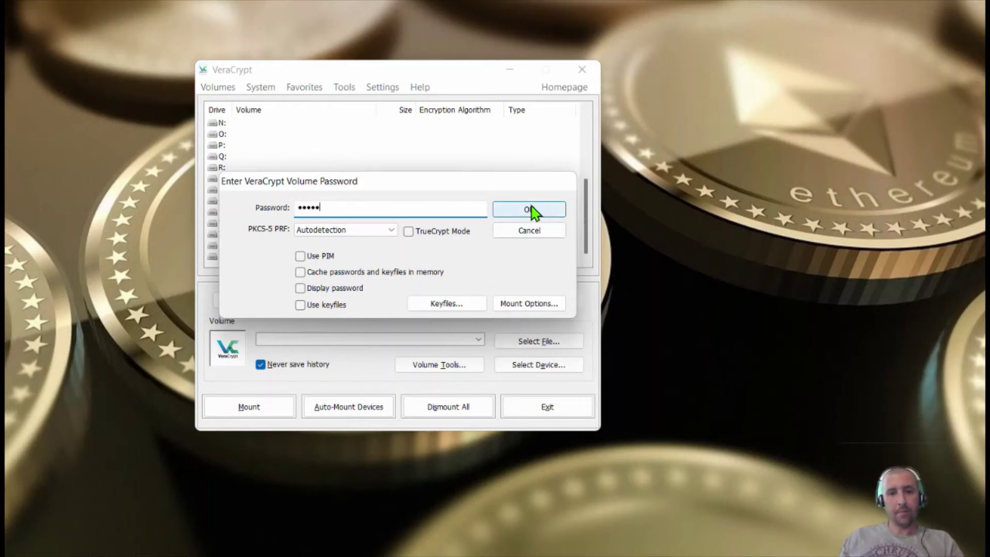
pyautogui.click(545, 213)
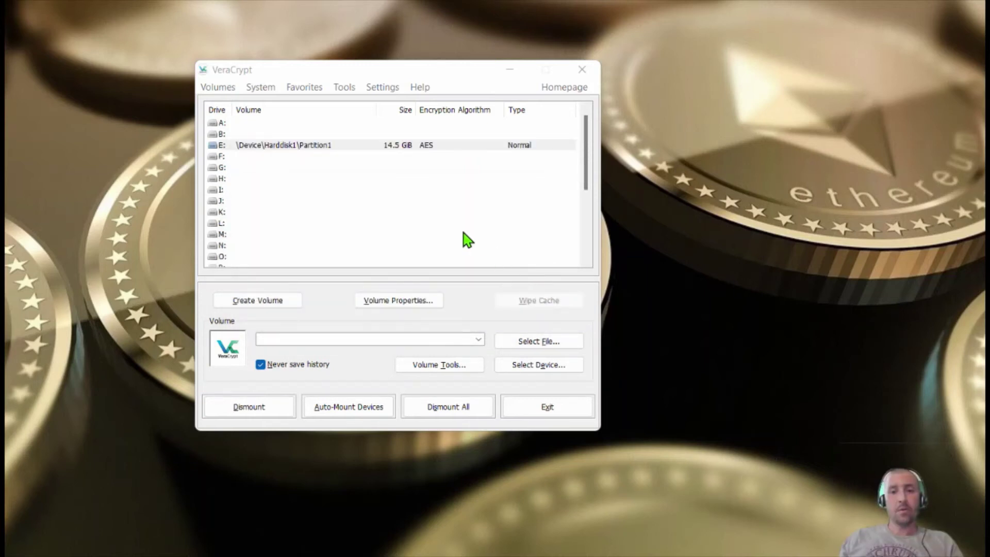
# Check the empty E: drive in Explorer, close Explorer, and move VeraCrypt to the top right
pyautogui.click(268, 145)
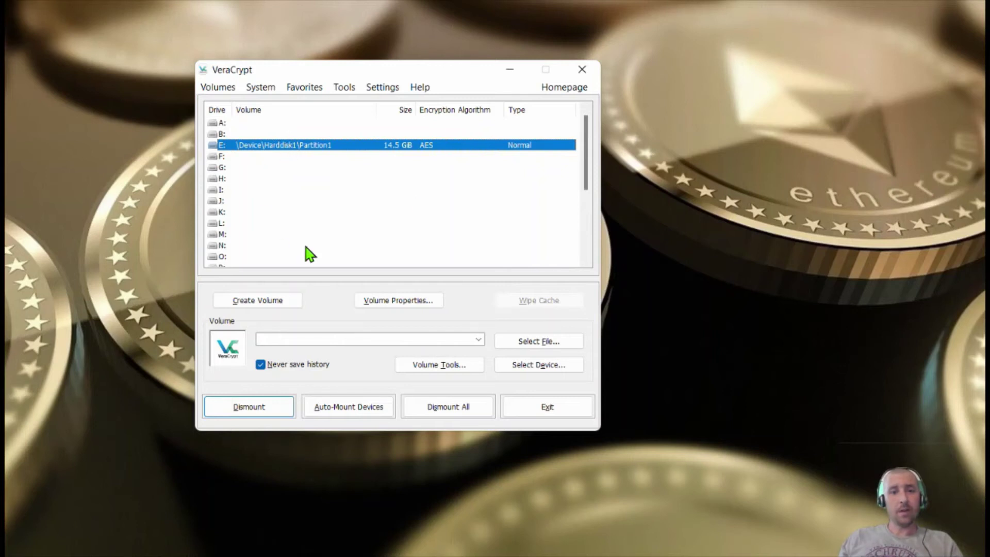
pyautogui.doubleClick(313, 144)
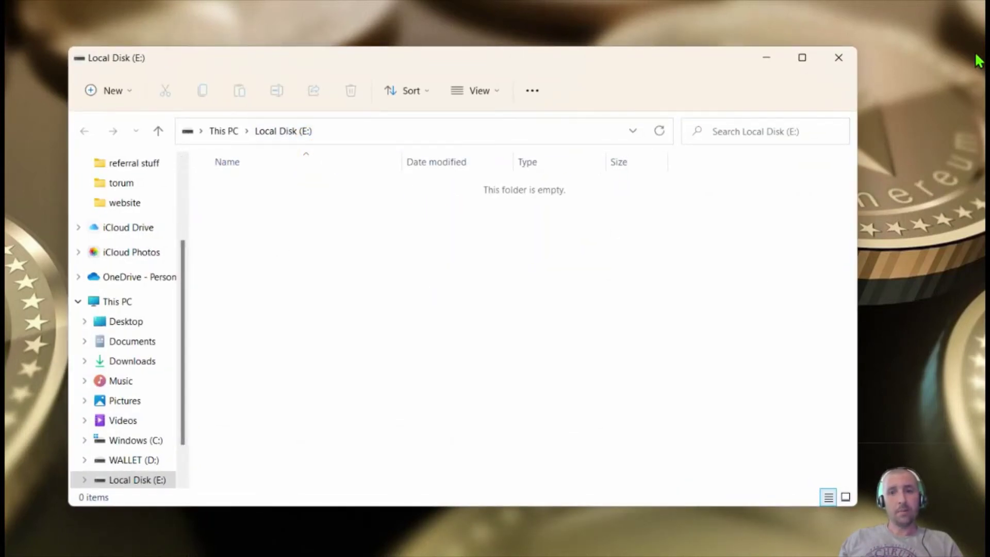
pyautogui.click(838, 60)
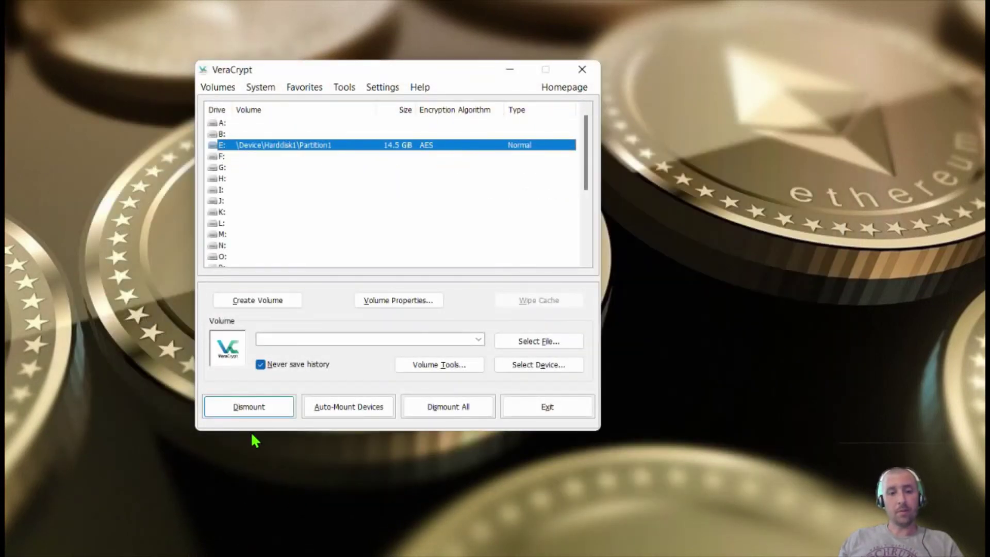
pyautogui.press('super+e')
pyautogui.scroll(-5, 140, 267)
pyautogui.scroll(5, 153, 312)
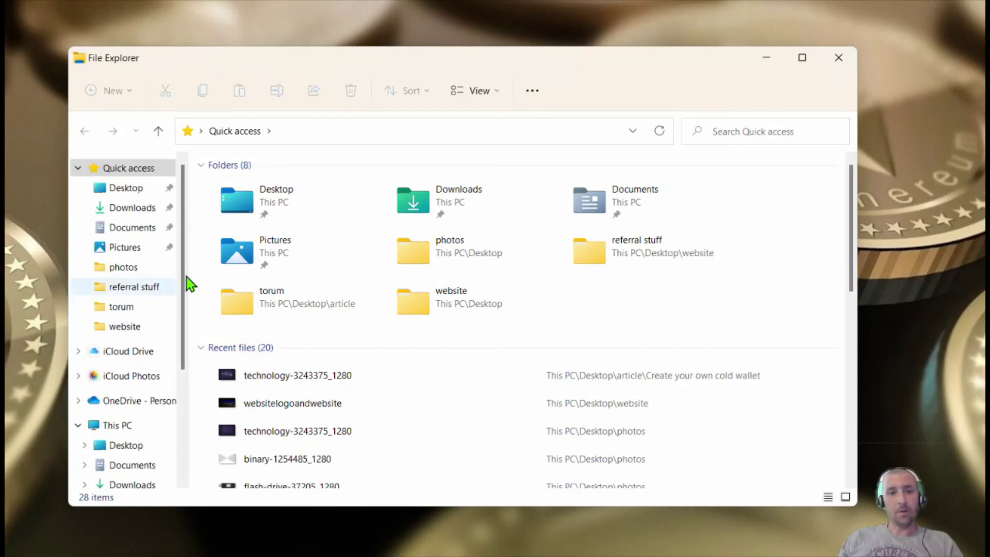
pyautogui.click(838, 57)
pyautogui.moveTo(420, 74); pyautogui.dragTo(694, 51)
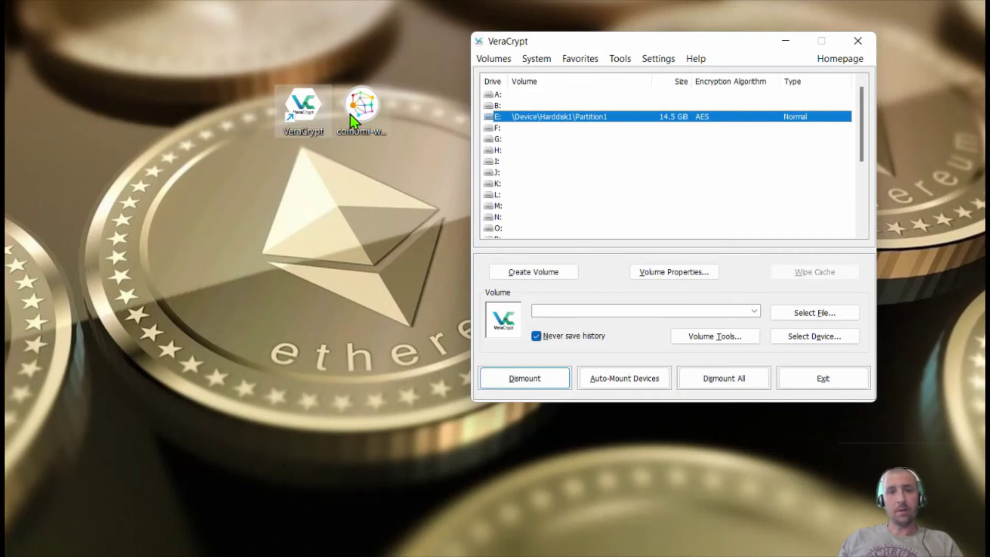
# Launch the Coinomi installer, accept the licence, and set the install folder to E:\Wallet
pyautogui.click(362, 109)
pyautogui.doubleClick(362, 110)
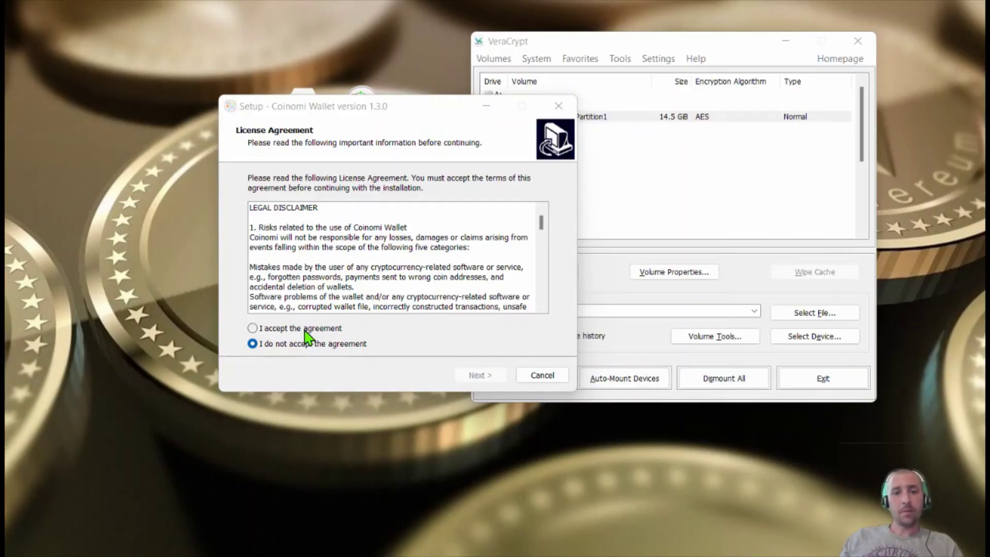
pyautogui.click(304, 329)
pyautogui.click(478, 376)
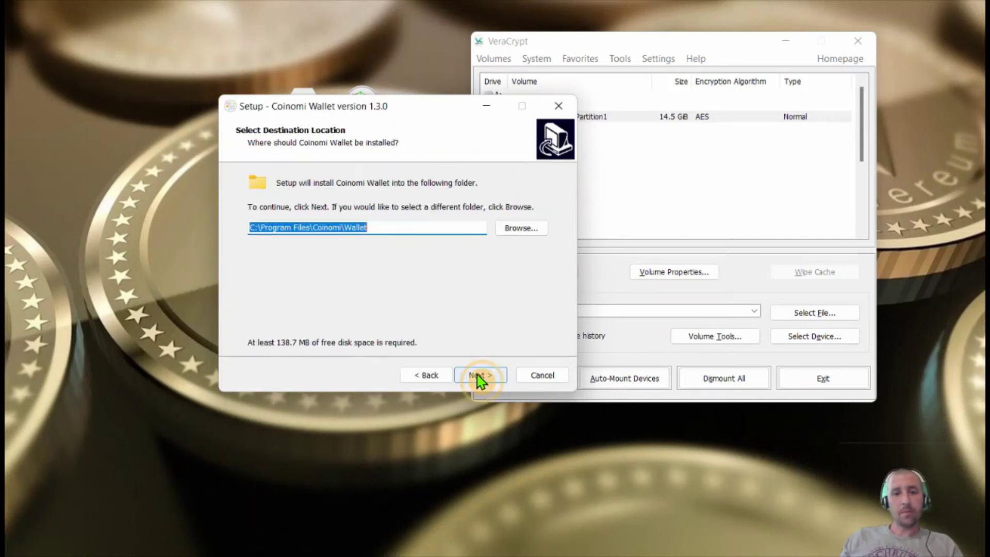
pyautogui.click(527, 230)
pyautogui.scroll(-10, 387, 288)
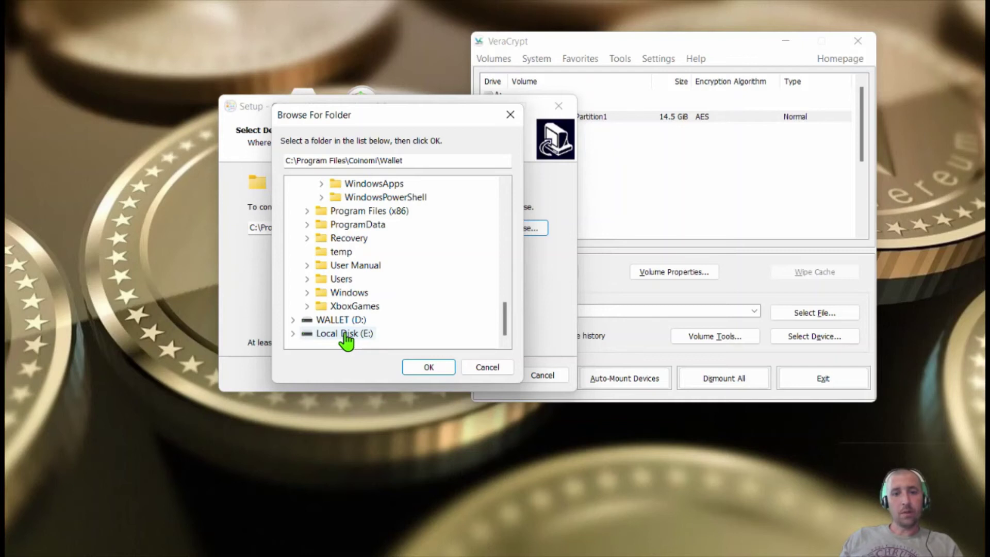
pyautogui.click(347, 338)
pyautogui.click(438, 367)
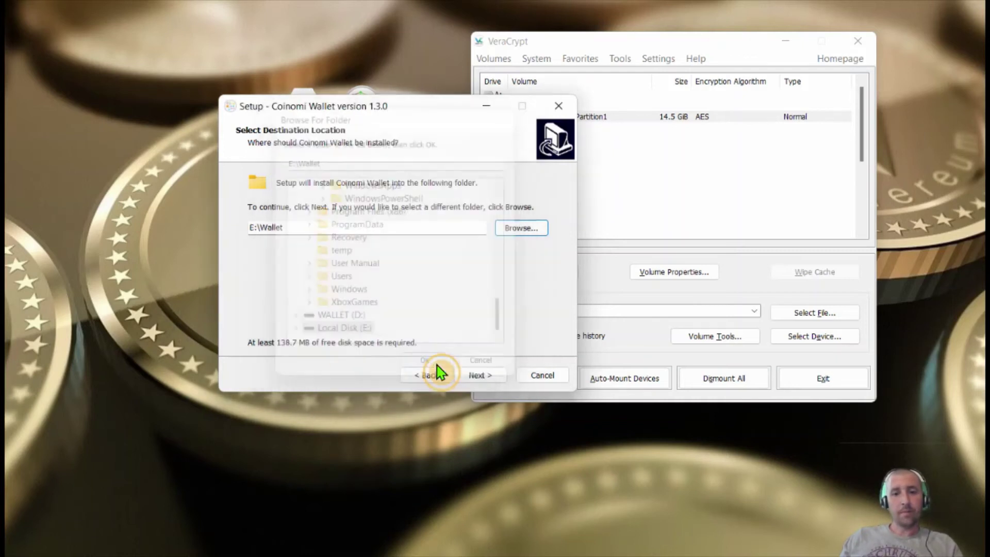
# Skip the desktop shortcut and install Coinomi Wallet 1.3.0
pyautogui.click(478, 375)
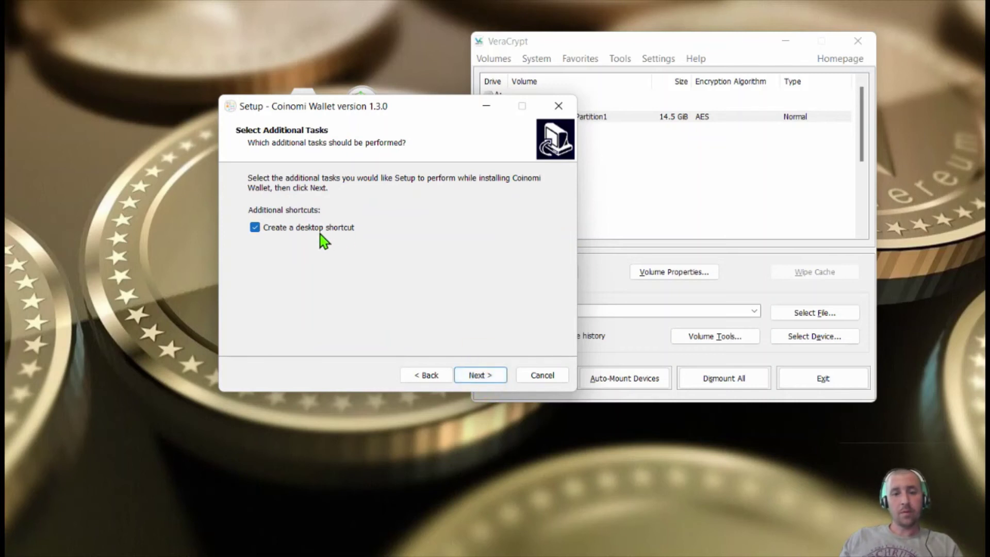
pyautogui.click(289, 227)
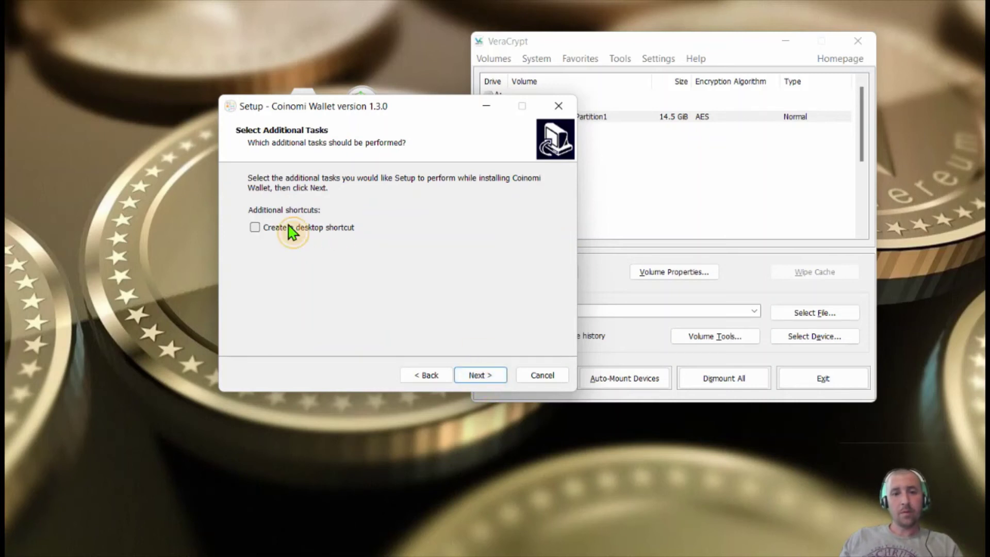
pyautogui.click(480, 374)
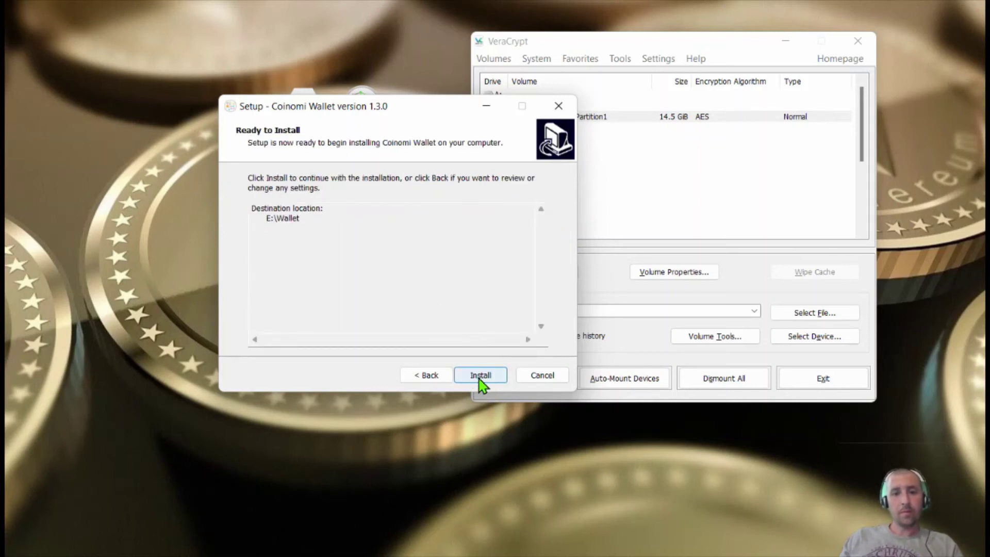
pyautogui.click(478, 375)
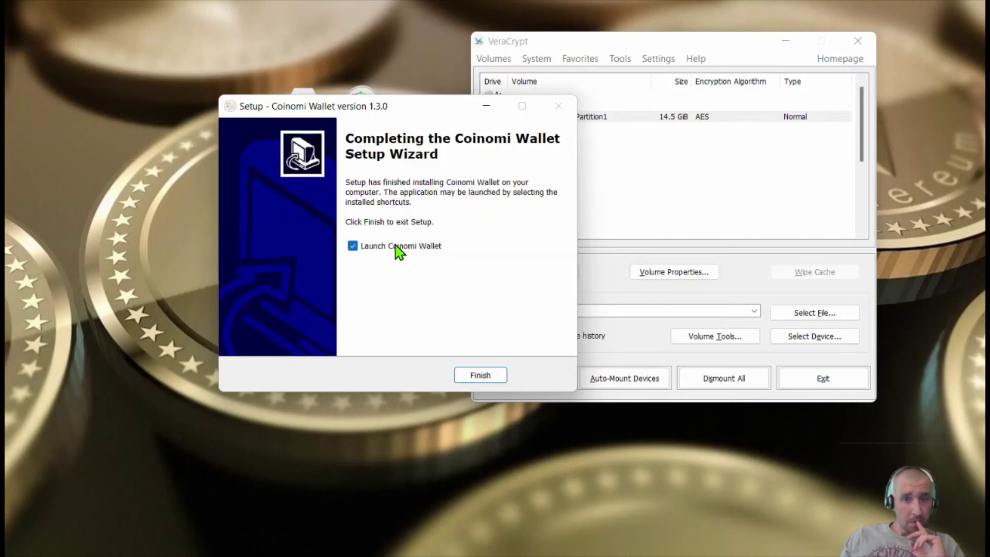
# Close the installer without launching Coinomi, then run Coinomi from E:\Wallet
pyautogui.click(396, 248)
pyautogui.click(478, 374)
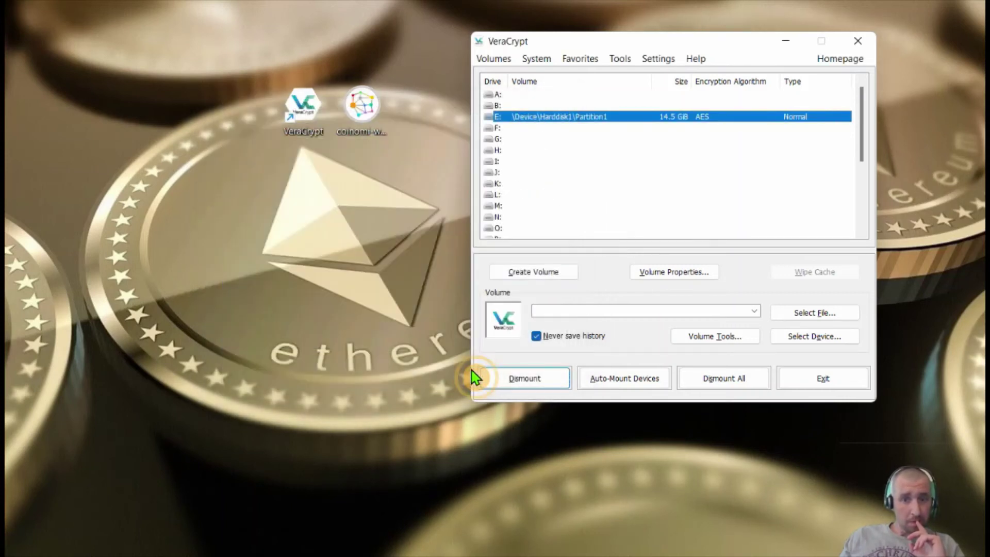
pyautogui.doubleClick(571, 117)
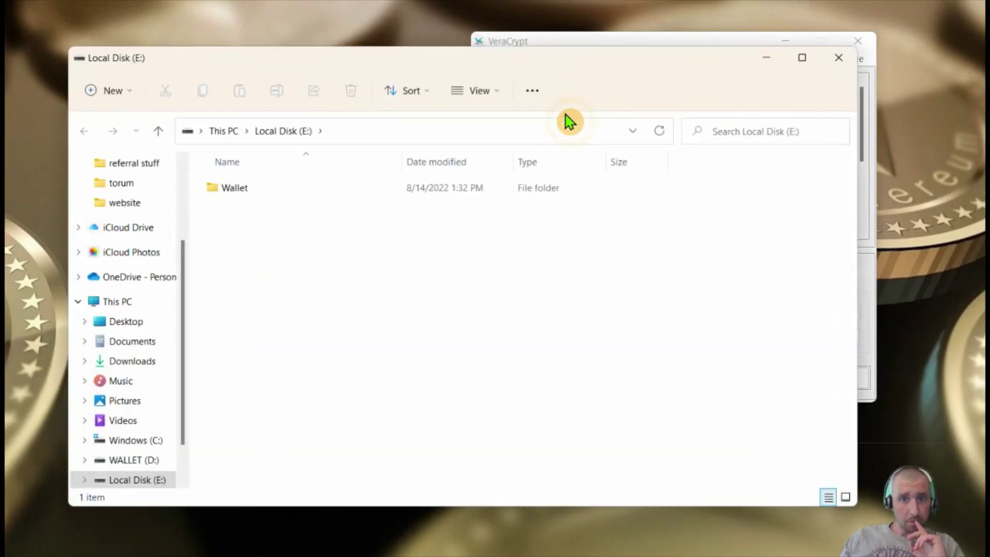
pyautogui.click(284, 189)
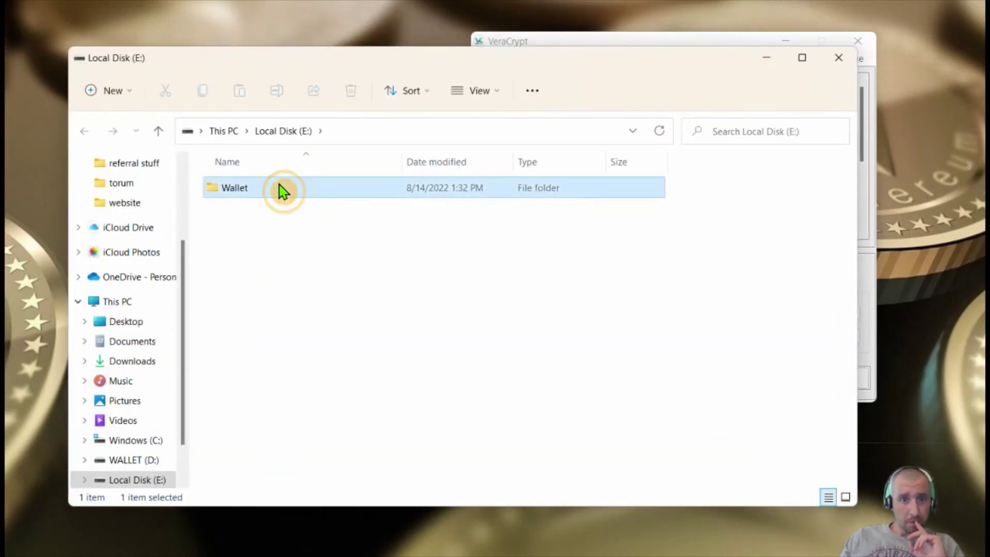
pyautogui.click(231, 190)
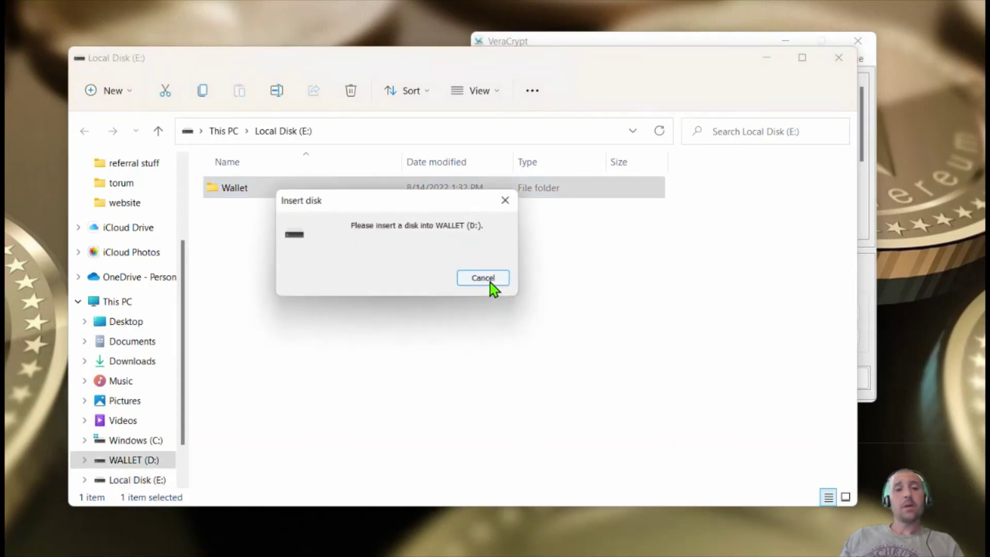
pyautogui.click(479, 279)
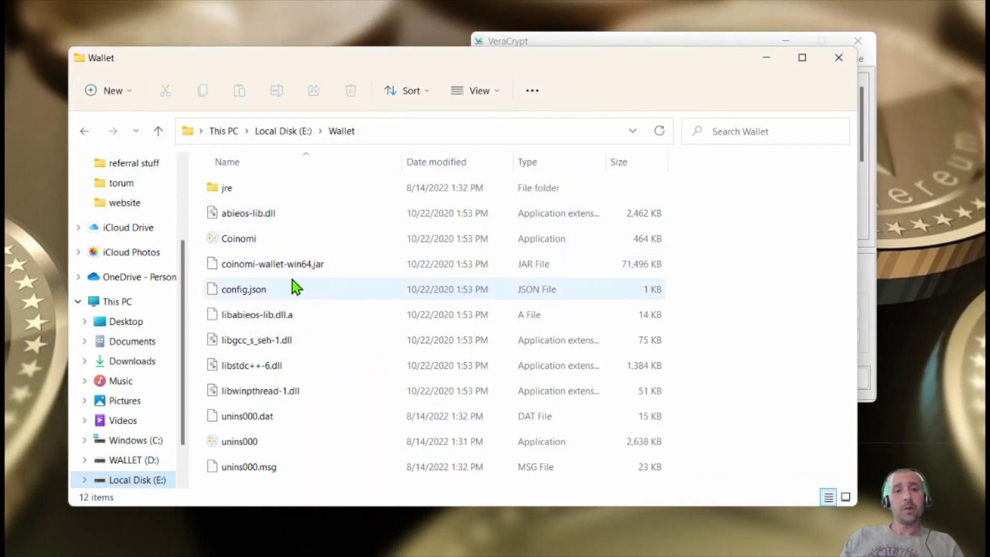
pyautogui.doubleClick(245, 240)
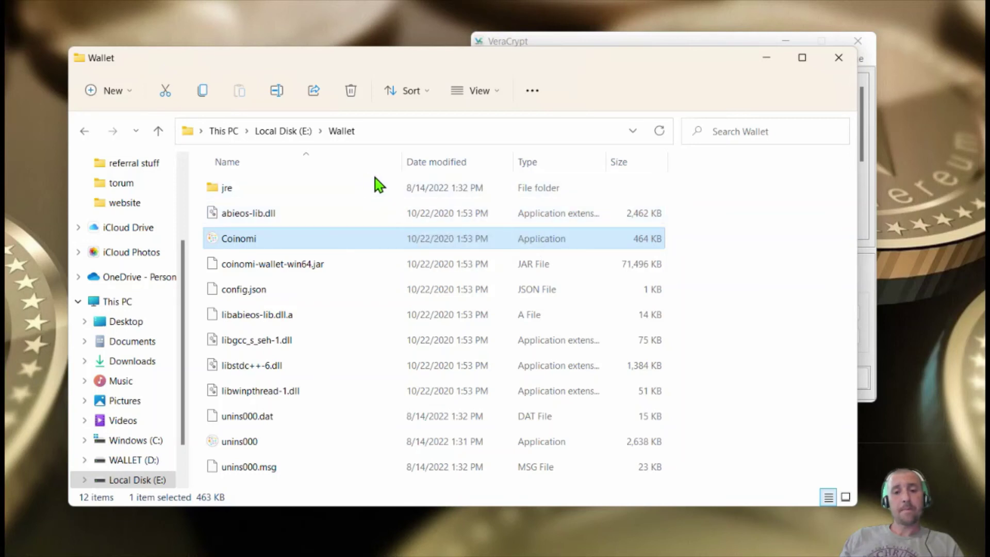
pyautogui.doubleClick(385, 246)
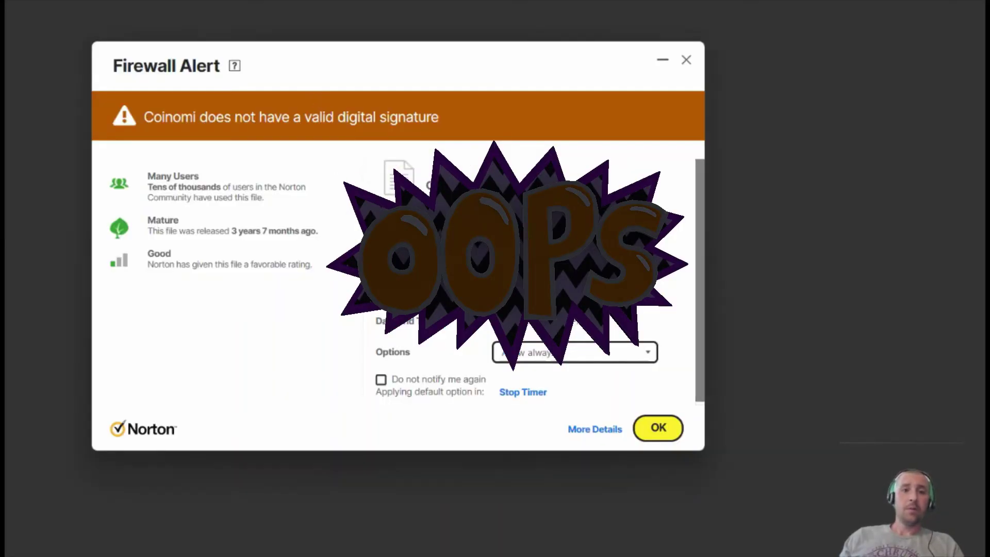
# Accept the Norton alert, close Explorer, and start creating a new Coinomi wallet
pyautogui.click(663, 430)
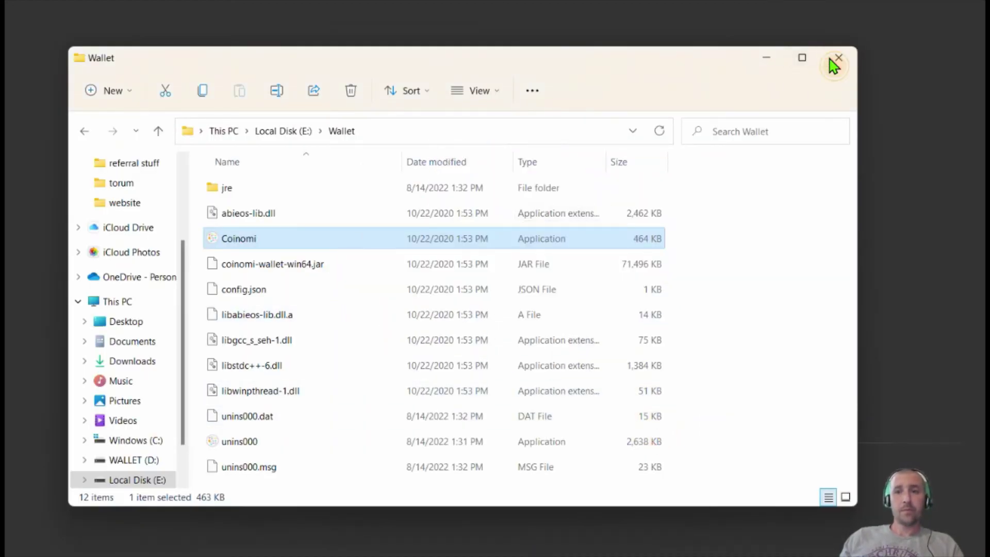
pyautogui.click(837, 58)
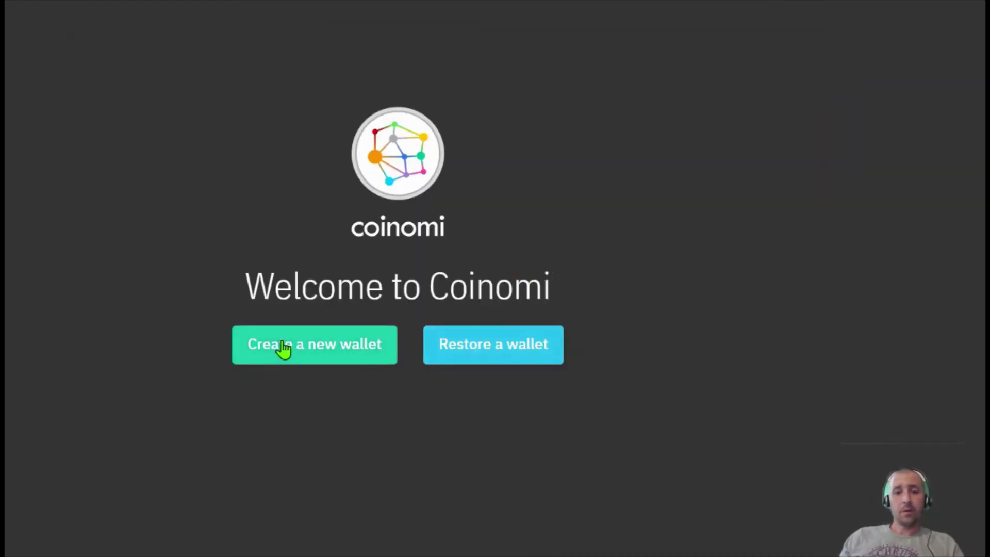
pyautogui.click(325, 351)
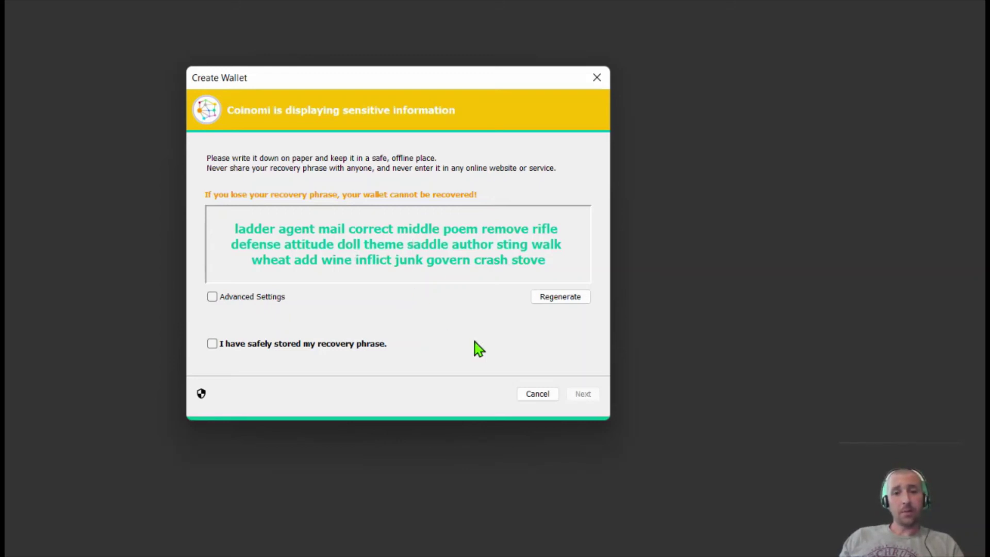
pyautogui.click(467, 284)
# Confirm the recovery phrase is stored, skip its check, then cancel at the password step
pyautogui.click(309, 345)
pyautogui.click(582, 394)
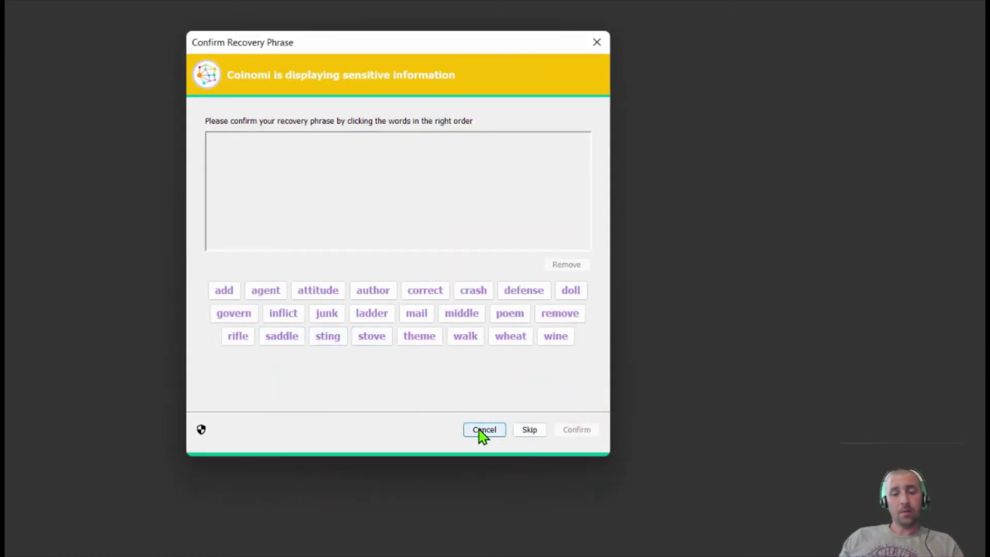
pyautogui.click(528, 431)
pyautogui.click(528, 455)
pyautogui.click(575, 456)
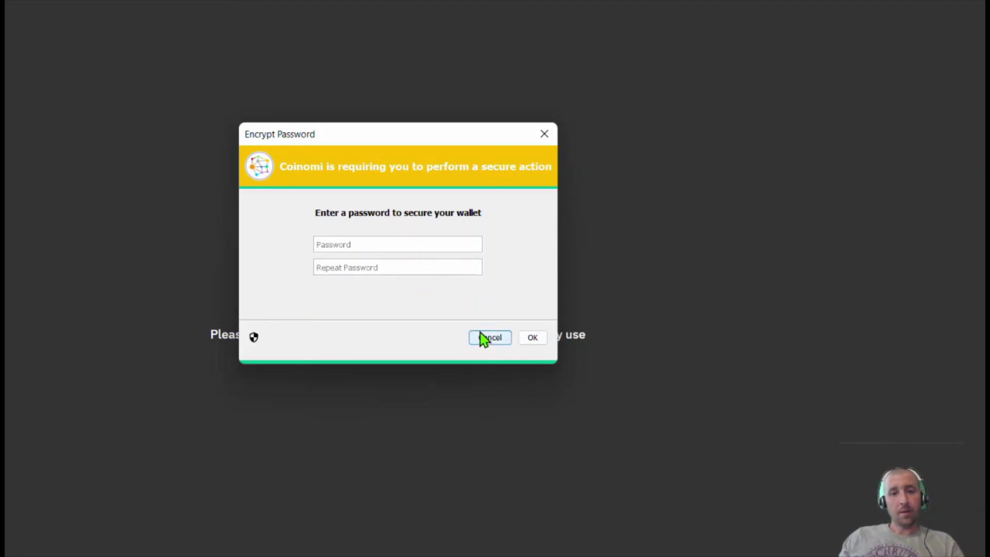
pyautogui.click(491, 340)
pyautogui.click(535, 397)
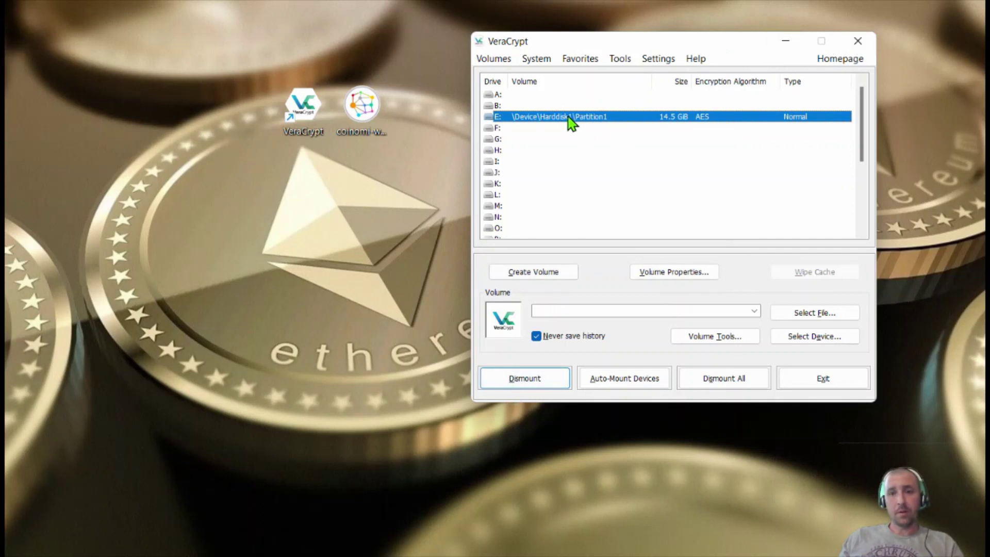
# Dismount the encrypted E: volume in VeraCrypt
pyautogui.moveTo(652, 58); pyautogui.dragTo(685, 82)
pyautogui.click(560, 411)
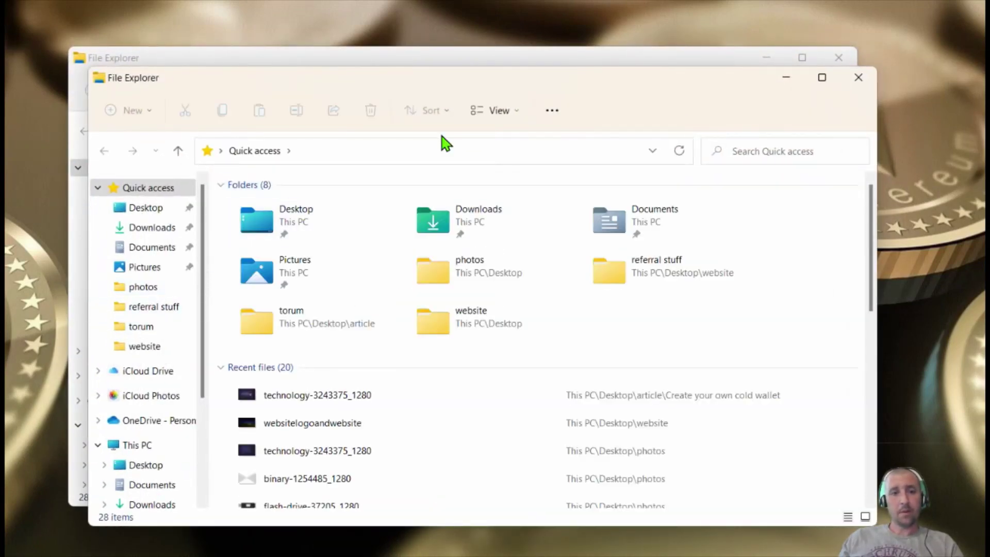
# Close the extra Explorer window and open WALLET (D:), declining the format prompt
pyautogui.click(859, 78)
pyautogui.scroll(-3, 139, 342)
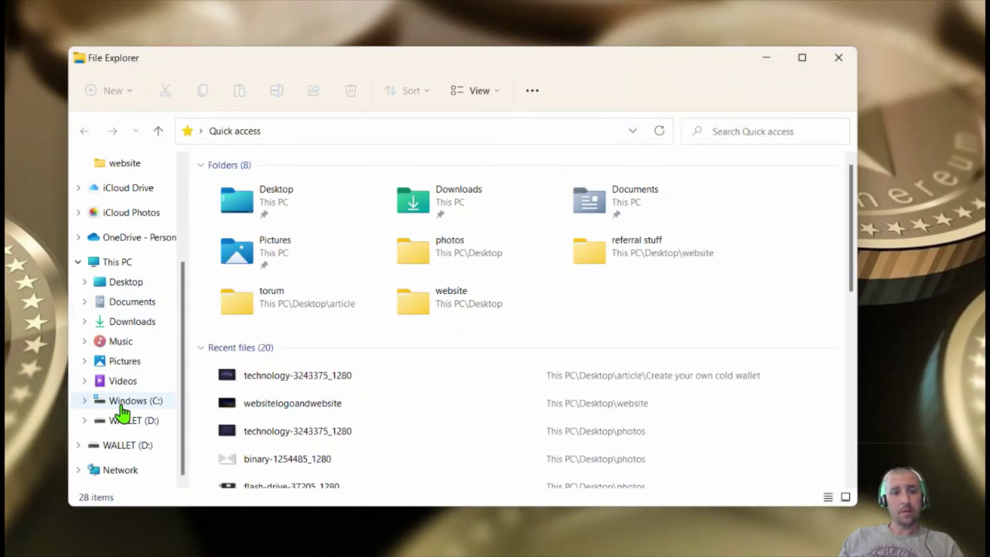
pyautogui.click(134, 423)
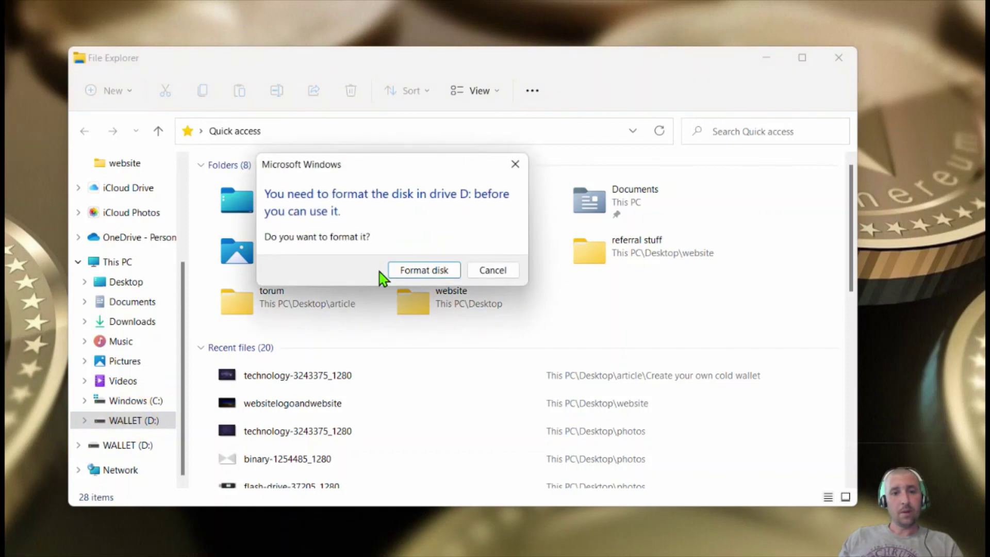
pyautogui.click(509, 271)
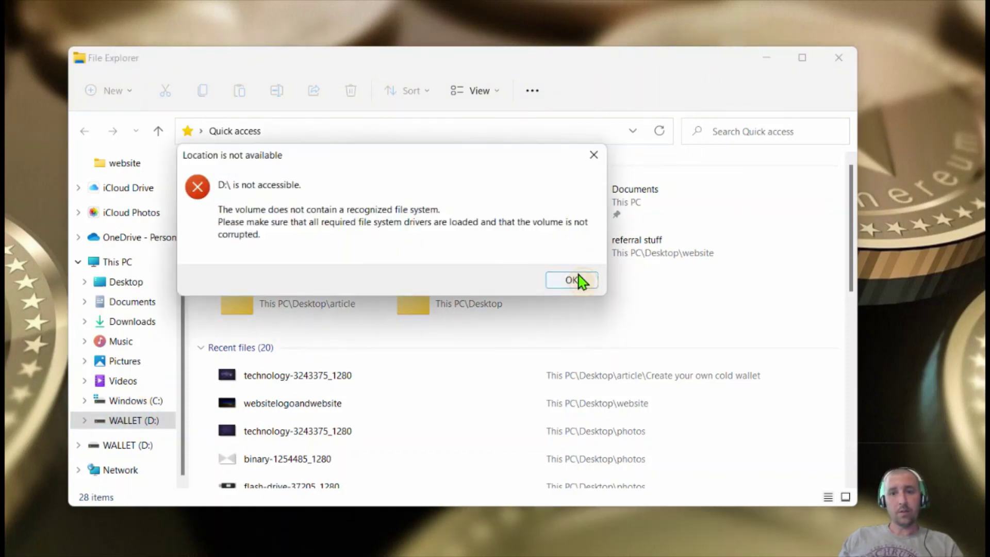